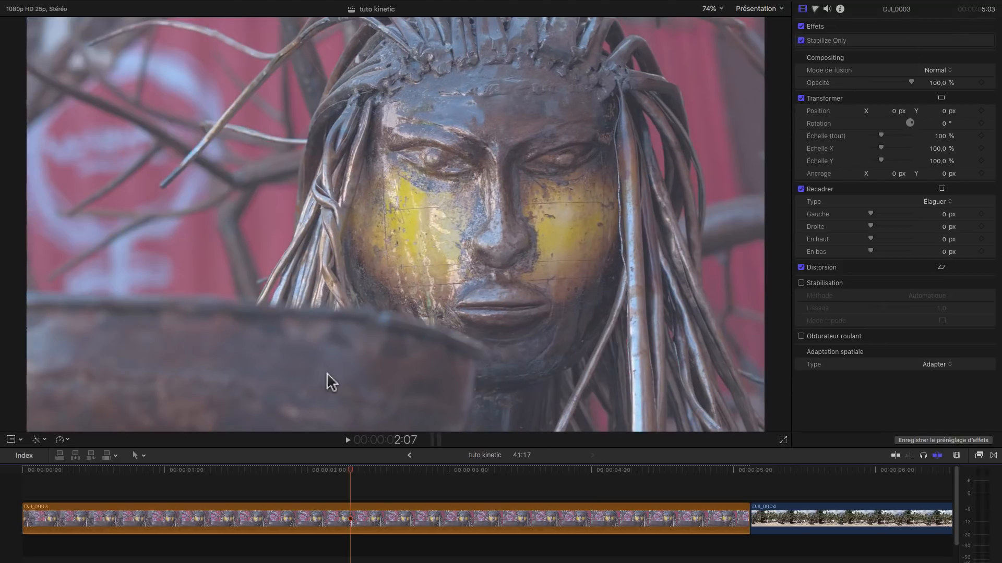
- Move to the start of the DJI_0003 clip and add a Courbes de couleur colour correction to it
key(Home)
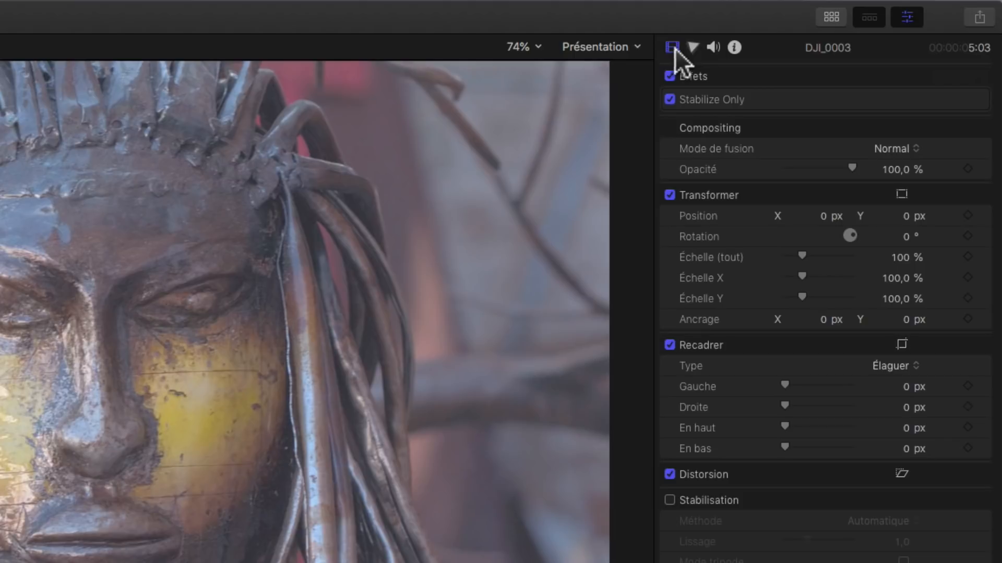
click(694, 47)
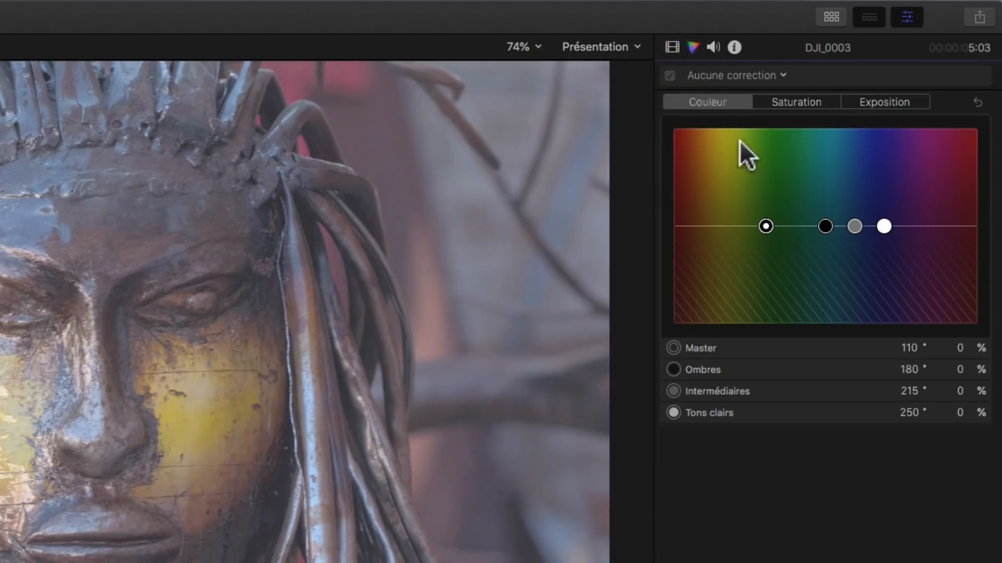
click(776, 73)
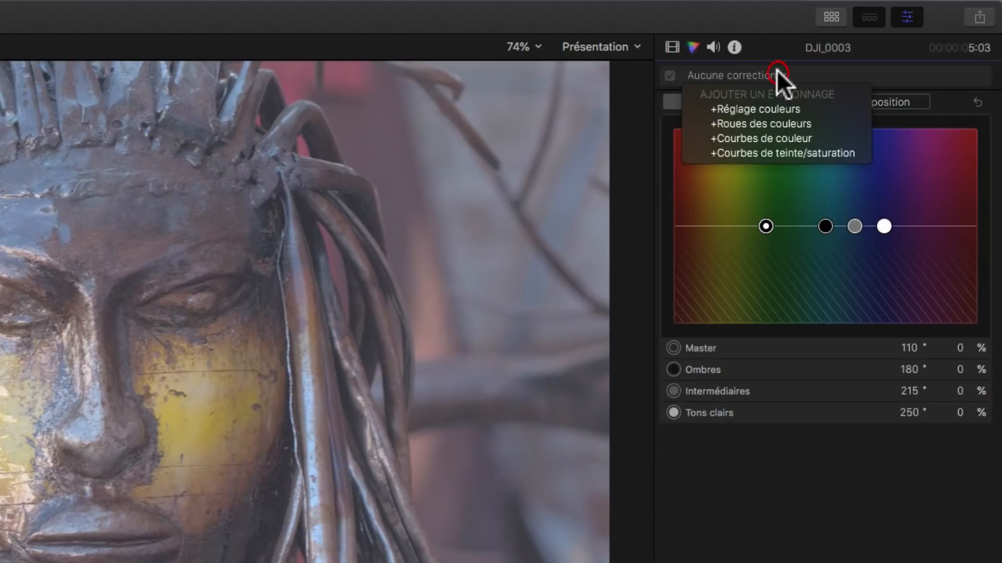
click(767, 140)
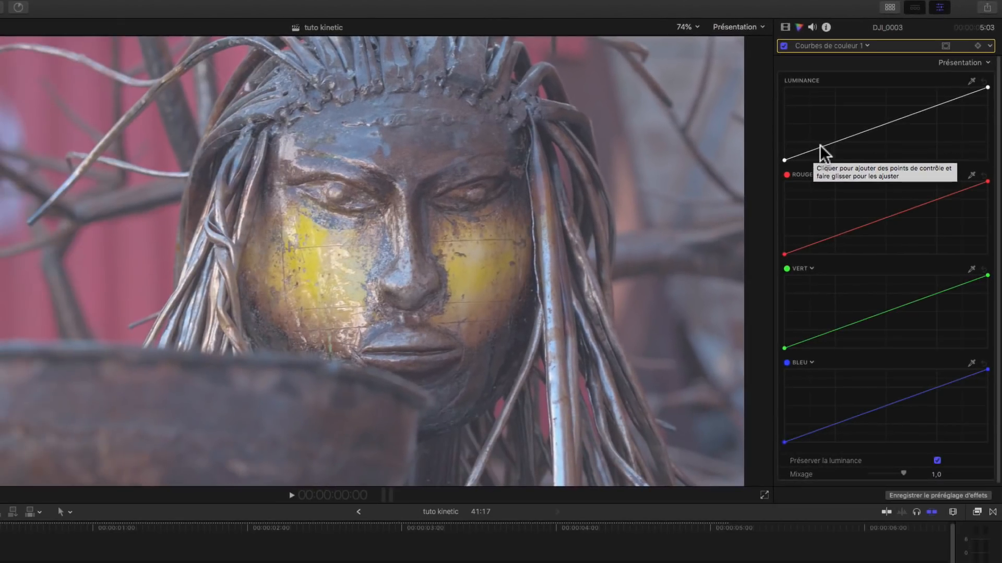
- Shape the luminance curve into a gentle S by lowering the shadows and raising the highlights, and compare with the correction disabled
drag(819, 147, 822, 154)
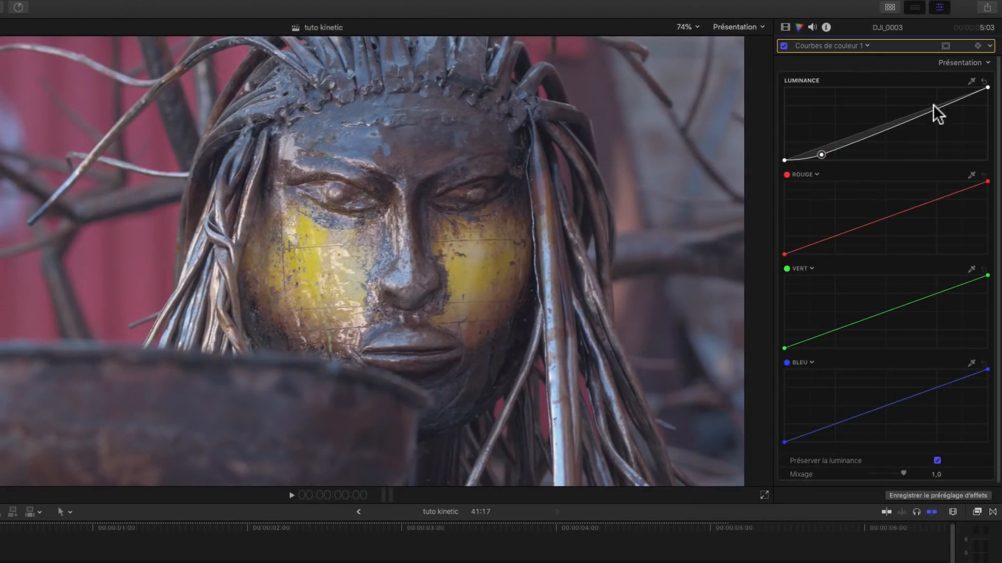
drag(932, 105, 932, 96)
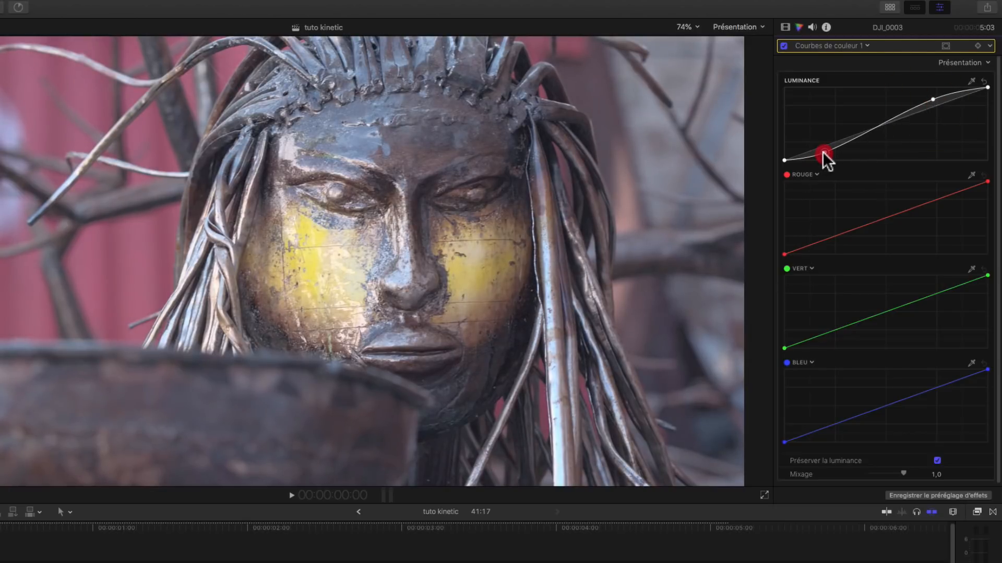
drag(823, 151, 823, 152)
click(783, 45)
click(783, 46)
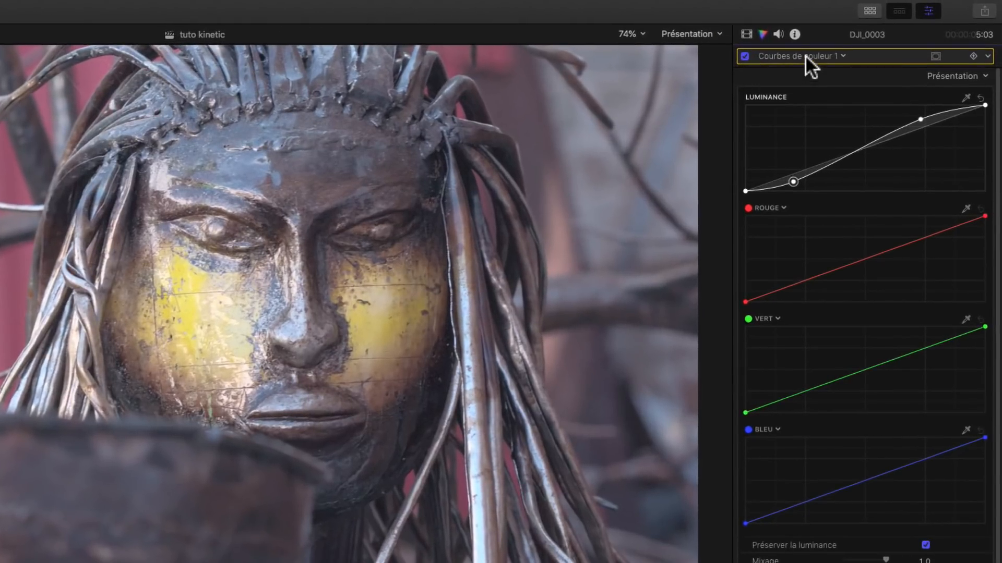
- Add a second Courbes de couleur correction to the clip and give it a shape mask
click(805, 55)
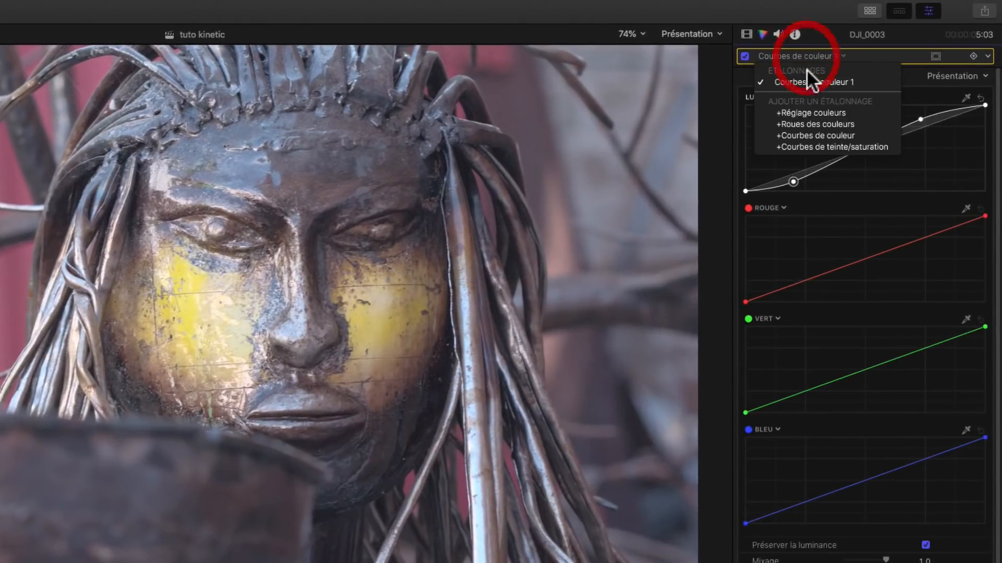
click(806, 131)
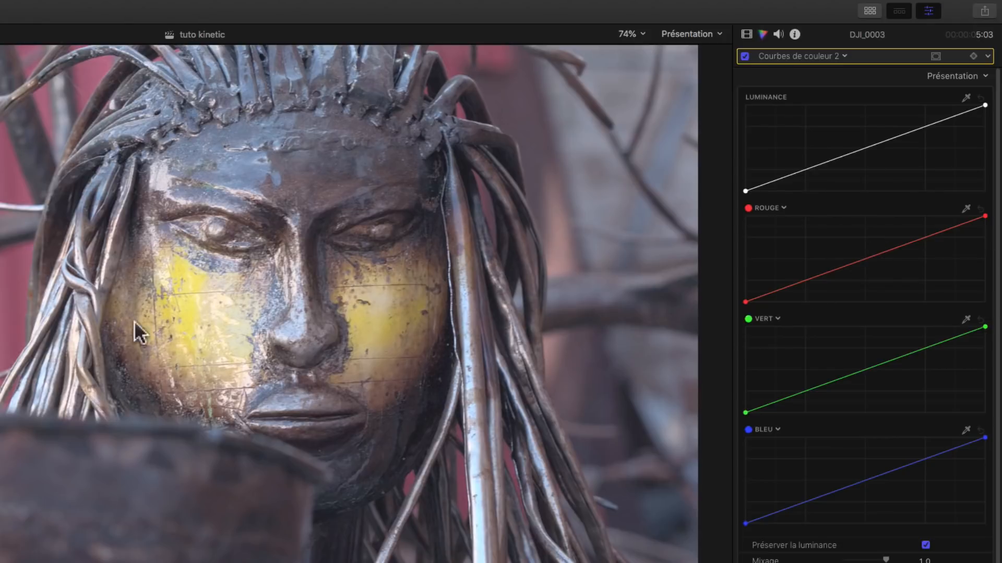
click(935, 55)
click(899, 61)
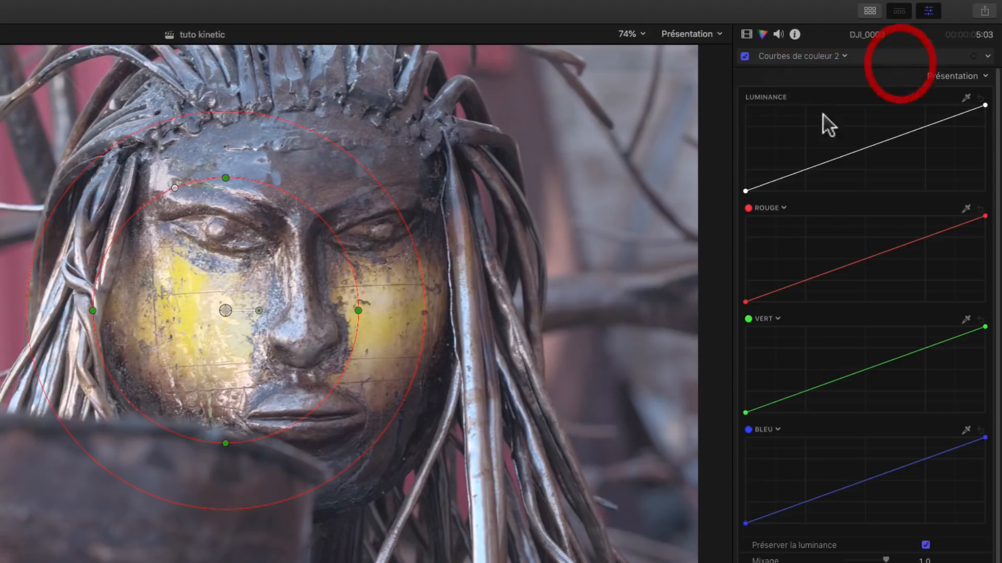
- Fit the shape mask to the statue's face by centring and widening it, squaring its curvature and tightening the feathered edge
drag(226, 311, 300, 298)
drag(300, 166, 299, 144)
drag(166, 298, 140, 299)
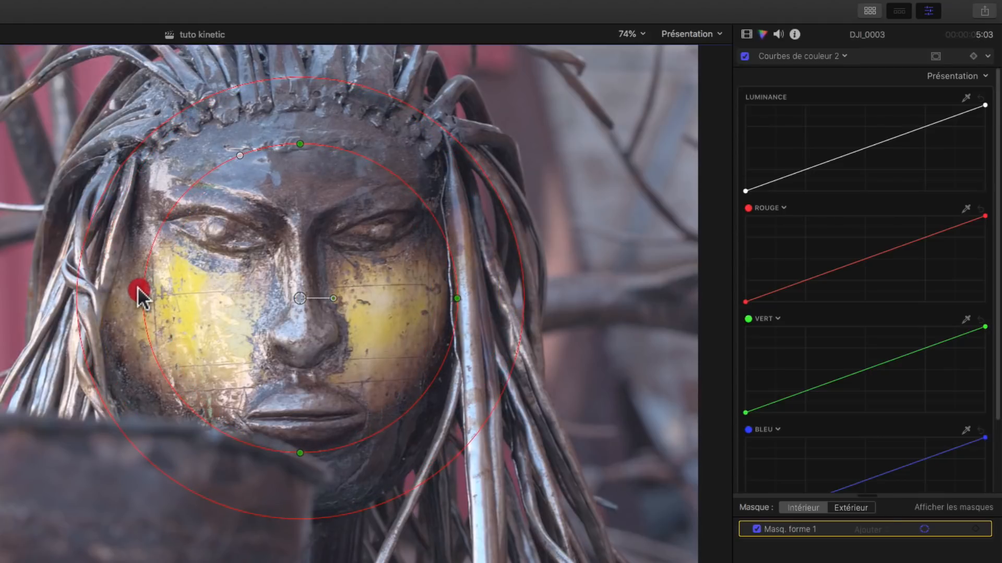
drag(239, 155, 218, 152)
drag(75, 313, 102, 309)
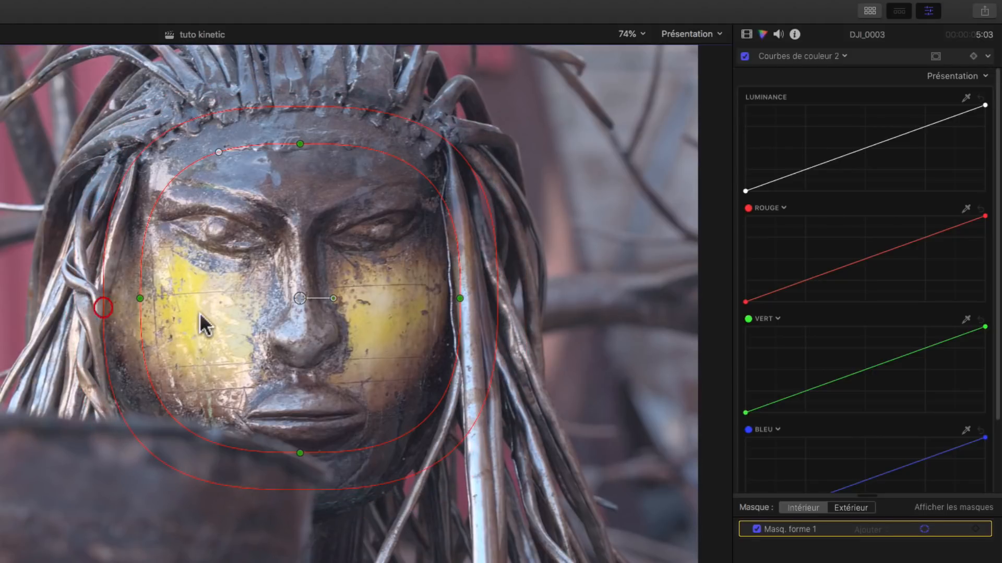
drag(299, 298, 296, 294)
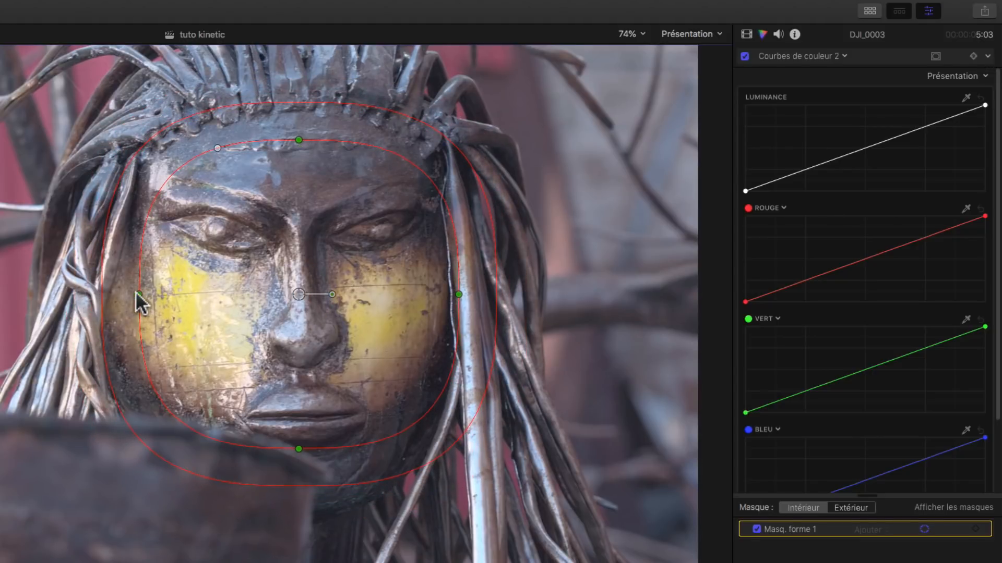
drag(138, 295, 116, 294)
drag(298, 295, 284, 291)
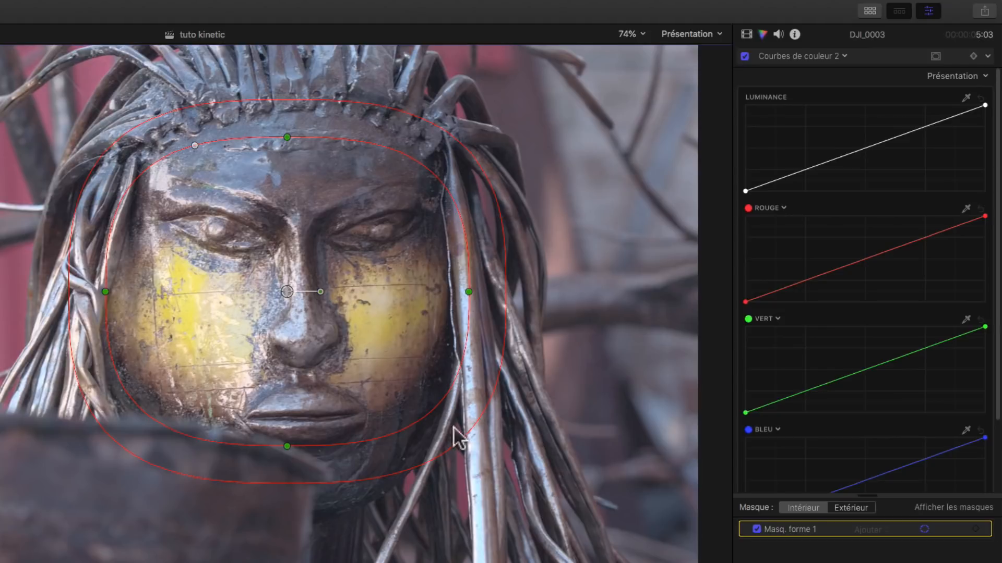
- Keyframe the shape mask at the clip's start, and reposition and slightly rotate it over the face at 5:02
click(975, 528)
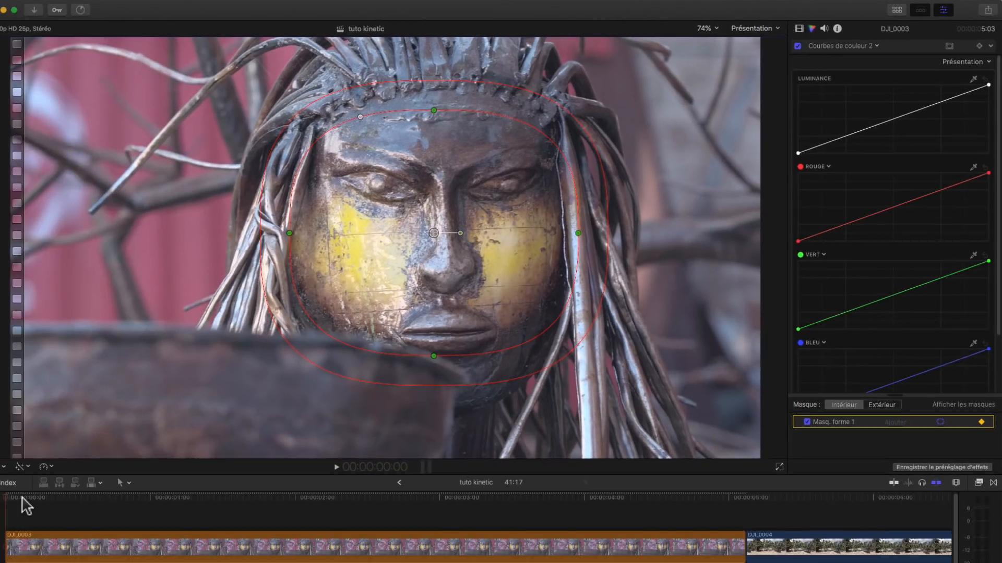
drag(5, 498, 740, 559)
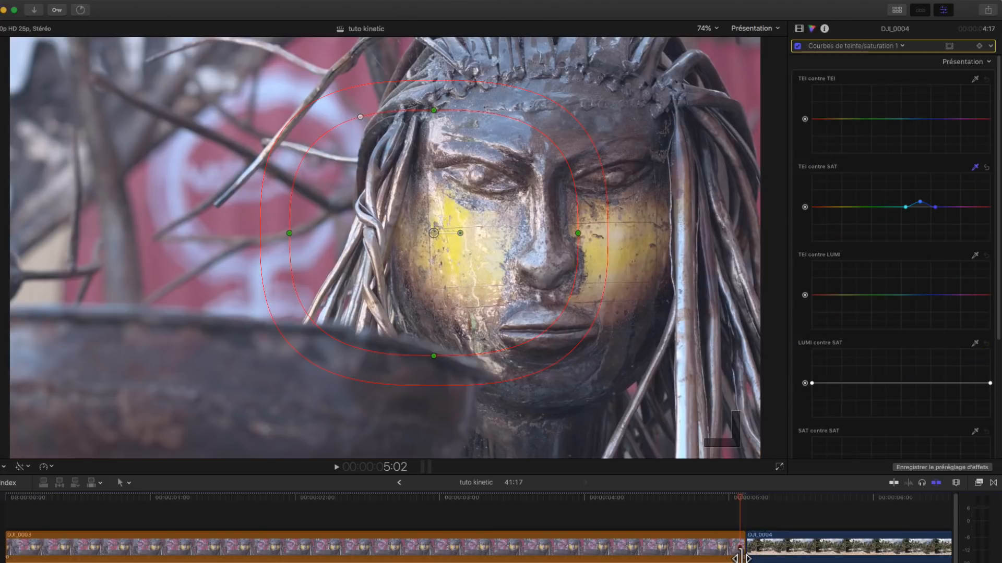
drag(431, 230, 565, 243)
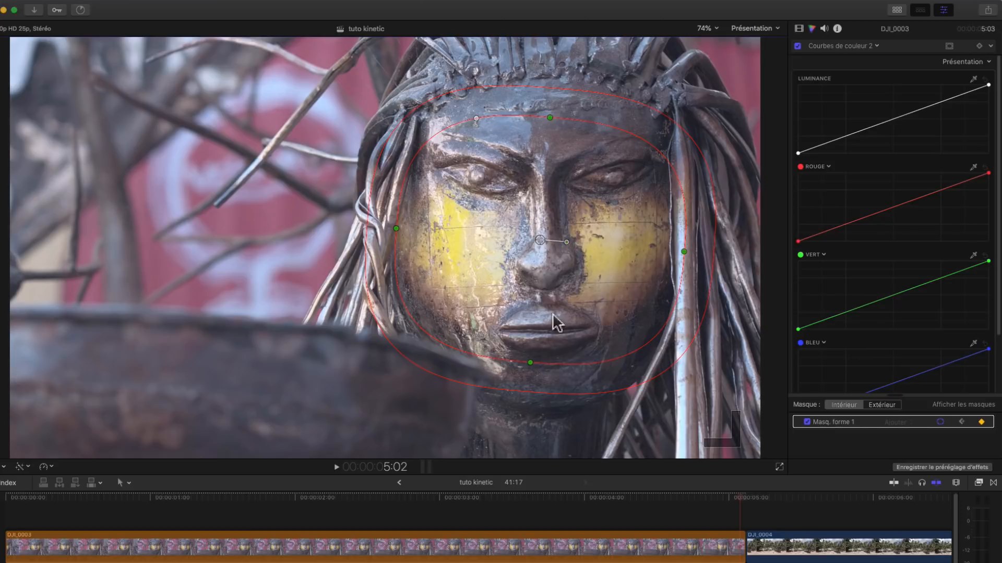
- Correct the mask's position over the face at 2:03, frame 23 and 3:22, and scrub through the clip to check its tracking
drag(737, 498, 314, 511)
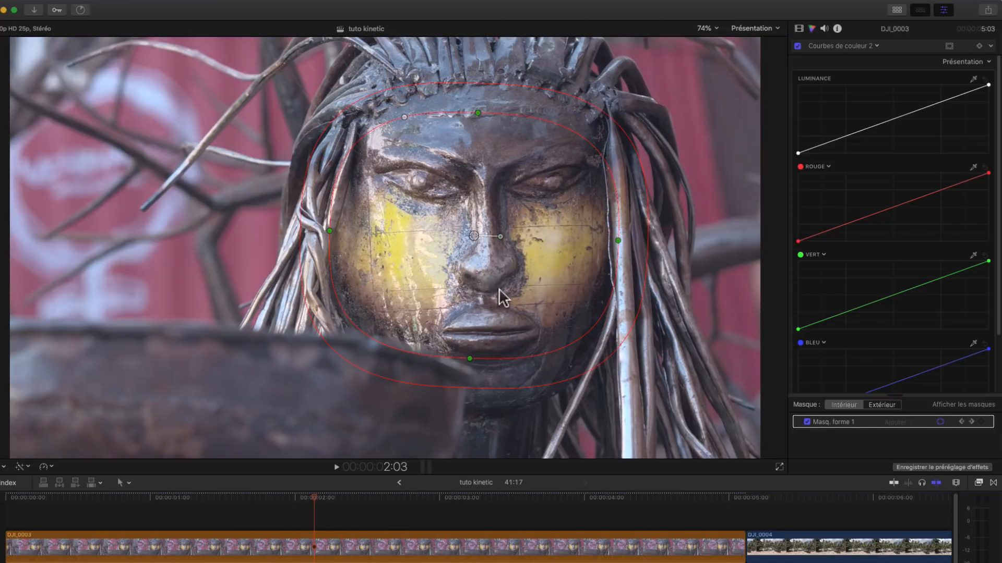
drag(478, 238, 486, 236)
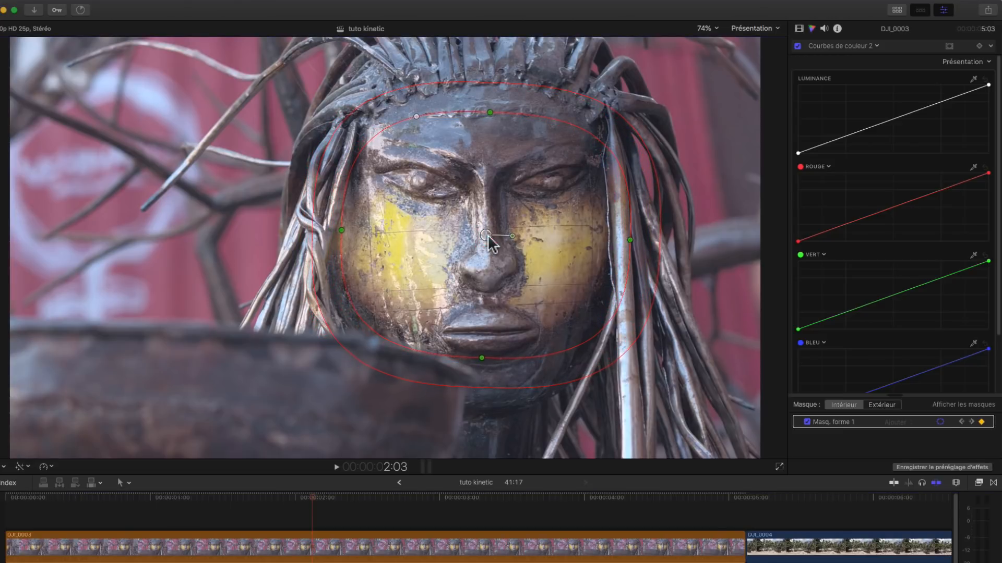
click(138, 496)
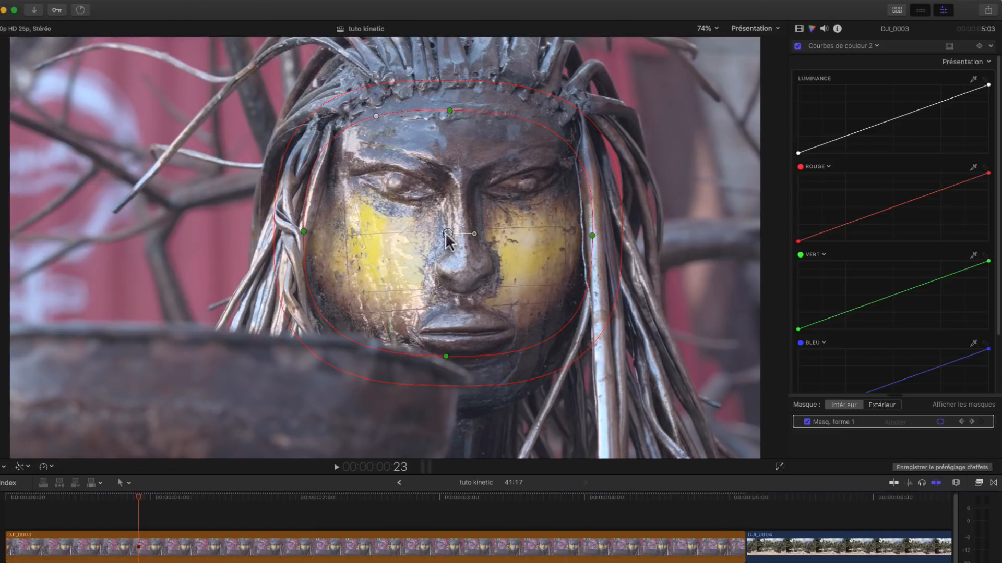
drag(447, 234, 460, 232)
drag(140, 496, 569, 535)
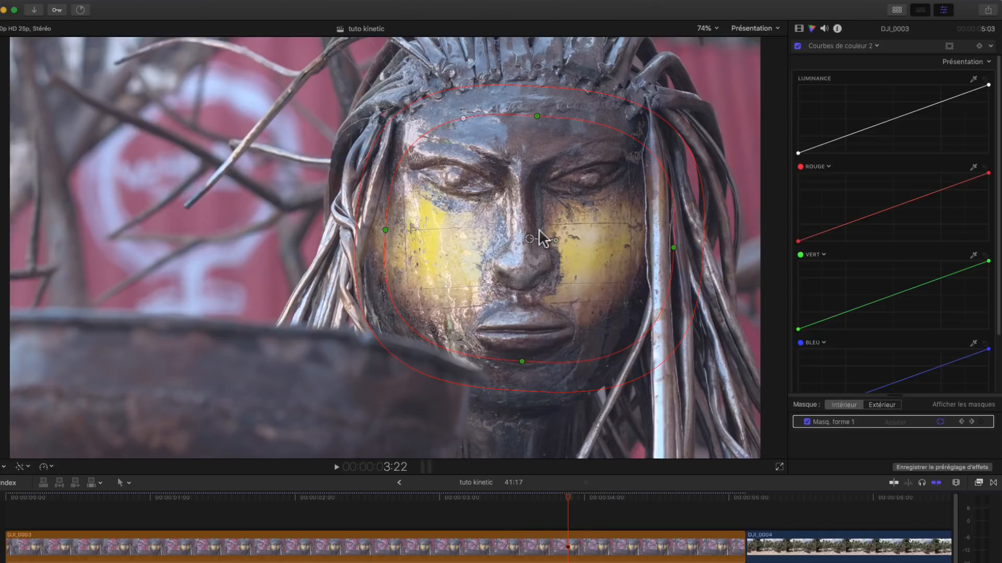
drag(529, 239, 518, 236)
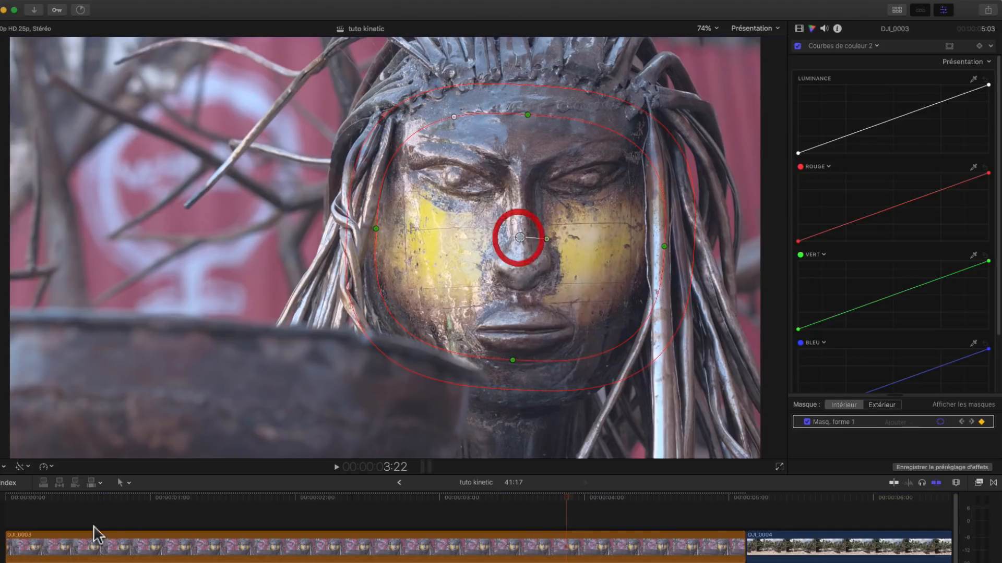
click(9, 499)
drag(11, 500, 263, 523)
drag(187, 524, 476, 543)
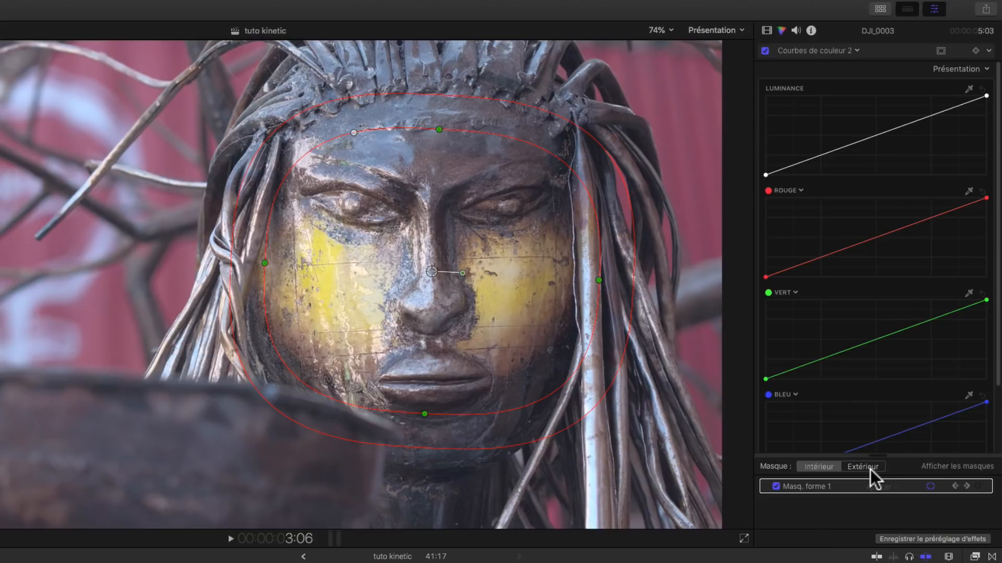
- Darken the area outside the mask by pulling down its luminance curve, and lower the red curve's midpoint for a cooler tint
click(869, 468)
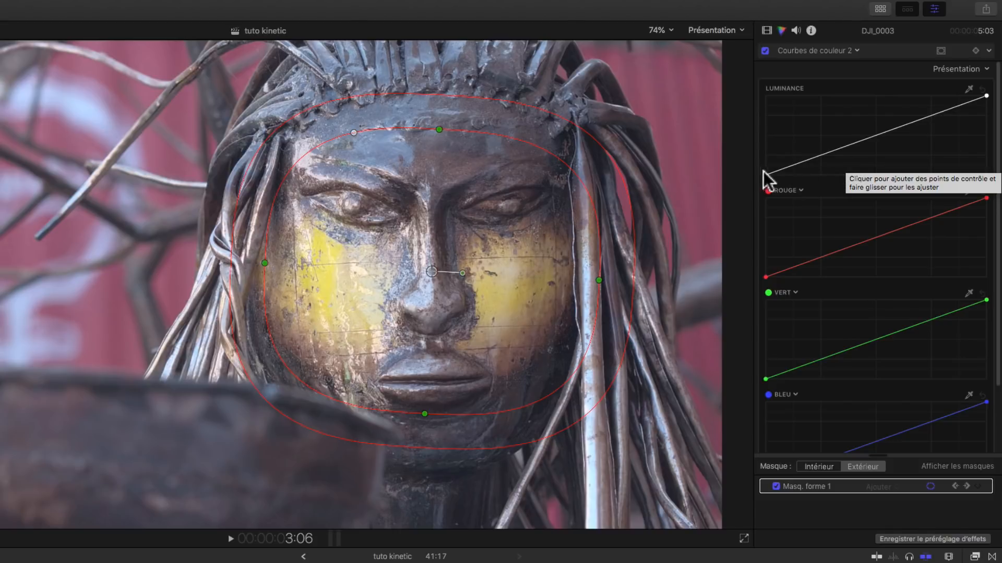
drag(765, 174, 797, 169)
drag(947, 111, 950, 116)
click(887, 142)
drag(887, 142, 889, 145)
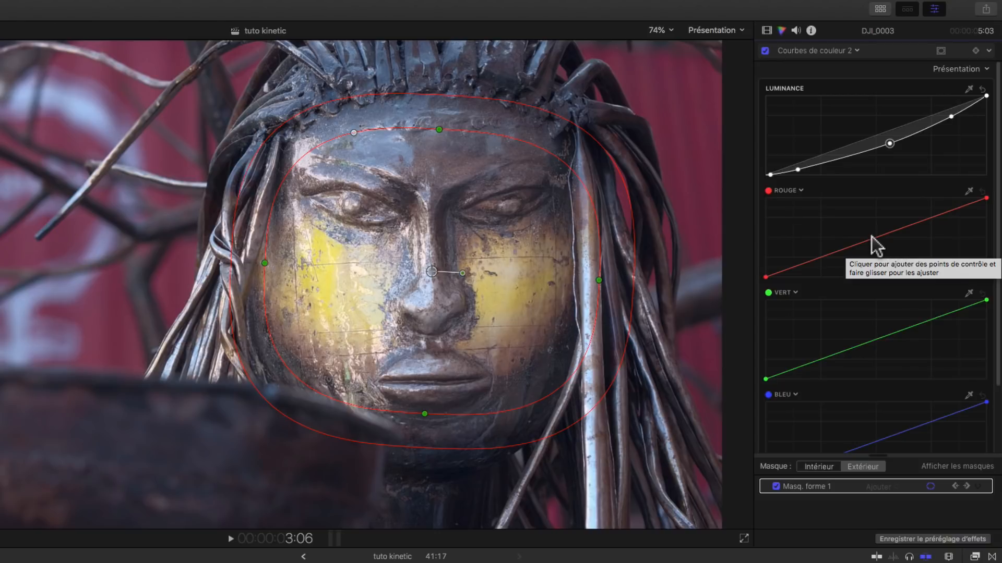
drag(872, 236, 878, 243)
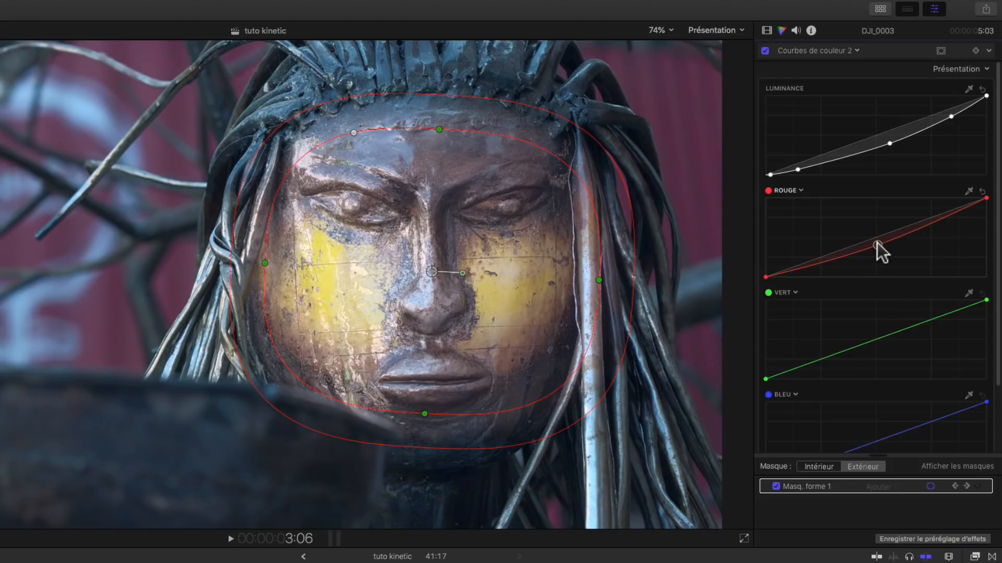
- Add contrast inside the mask with a luminance S-curve that lowers the shadows and raises the highlights
click(805, 462)
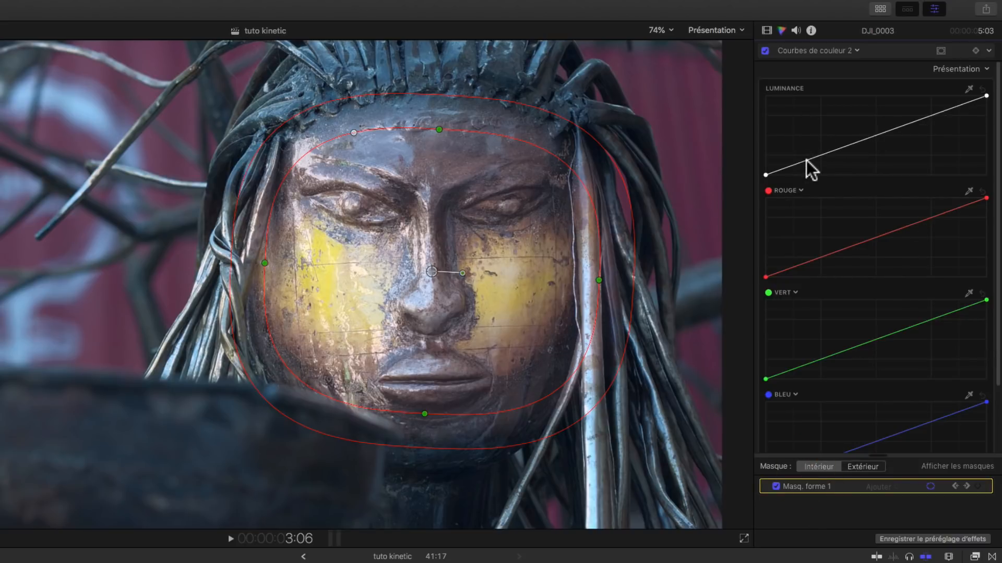
drag(806, 160, 809, 163)
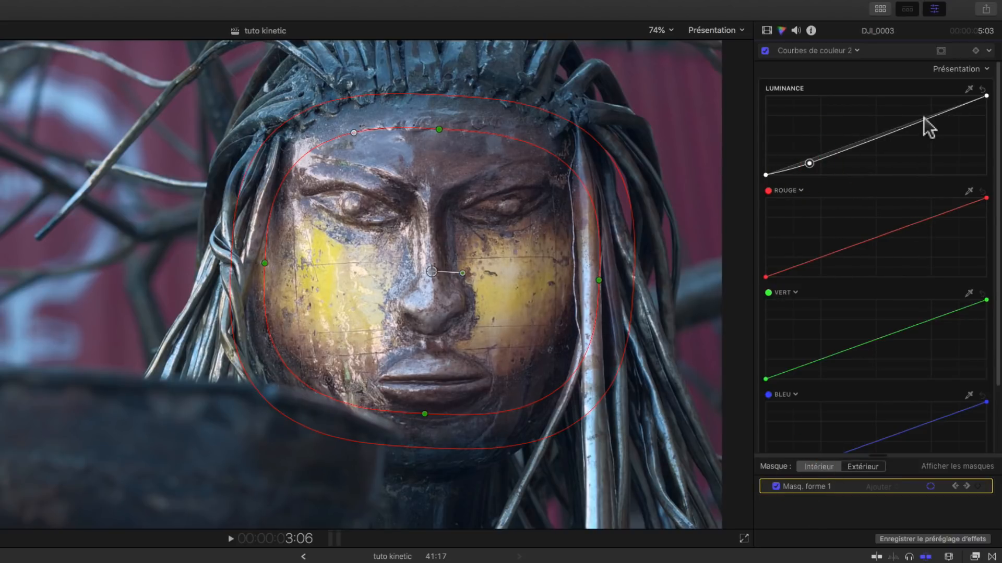
drag(923, 118, 922, 111)
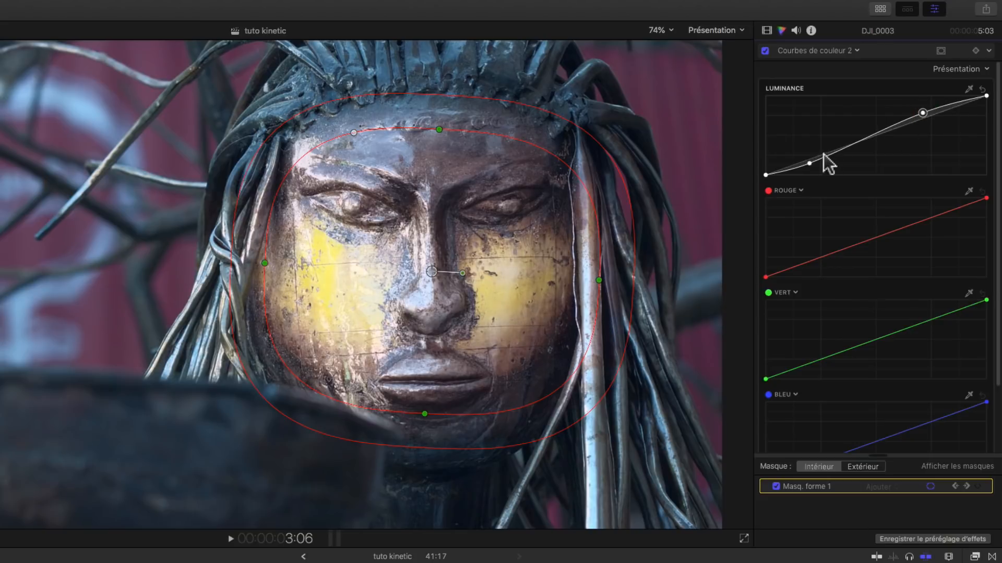
drag(809, 162, 809, 165)
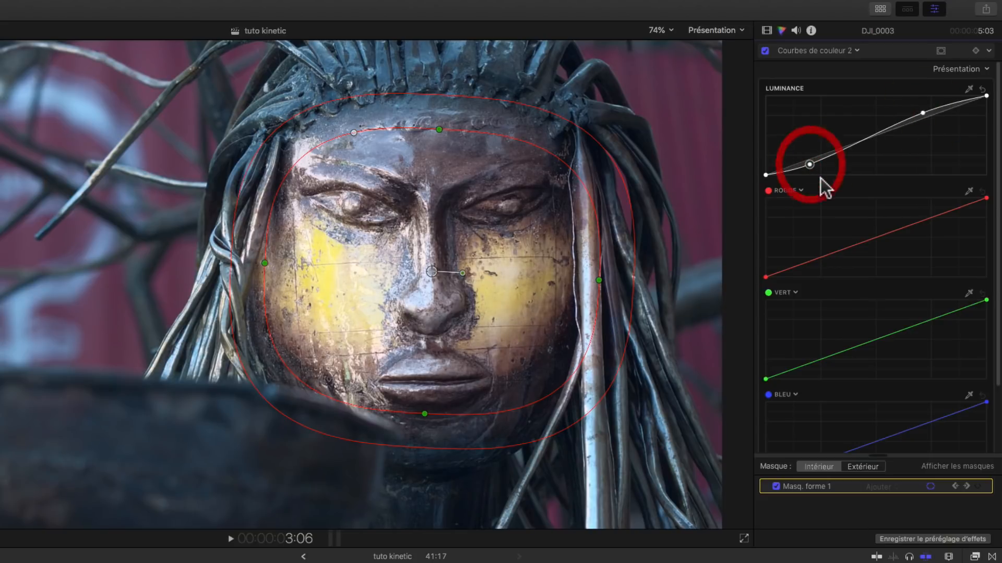
- Sample the yellow paint on the statue's cheek for the red curve inside the mask, and raise the resulting yellow curve's midtones
click(968, 191)
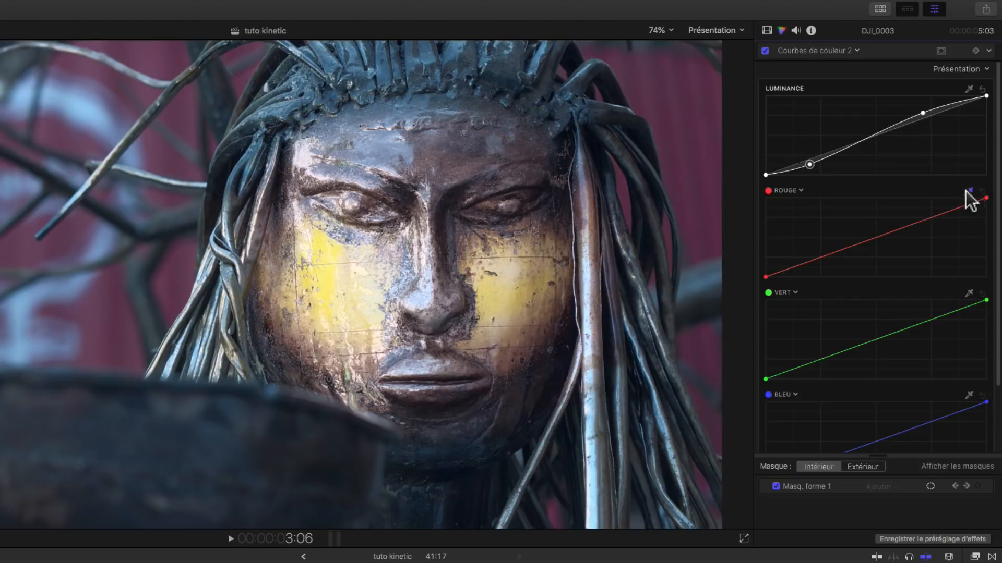
click(499, 293)
drag(863, 241, 861, 230)
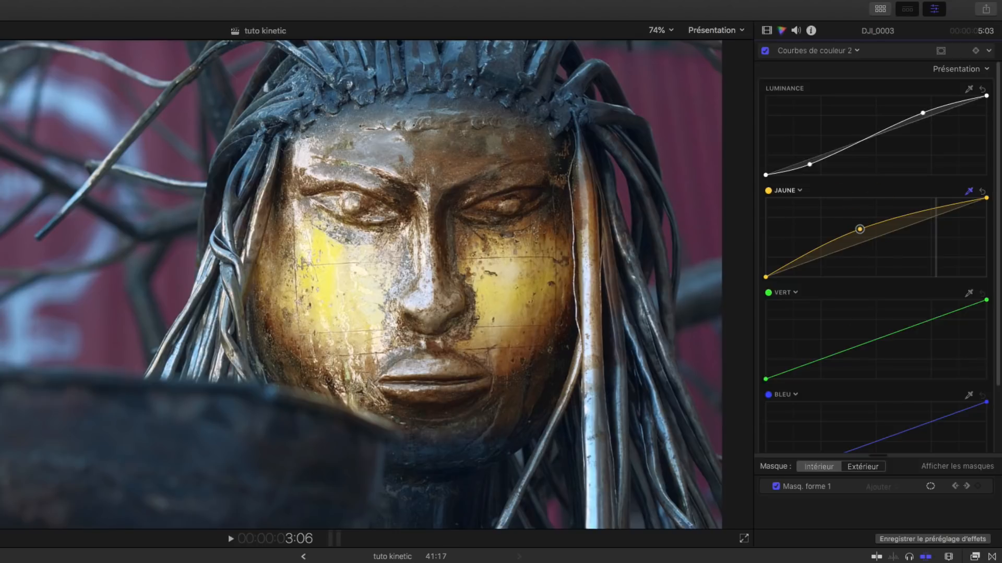
- Play the clip back from near its start and step backwards to 3:00 to examine the masked grade on the face
drag(243, 562, 10, 562)
key(space)
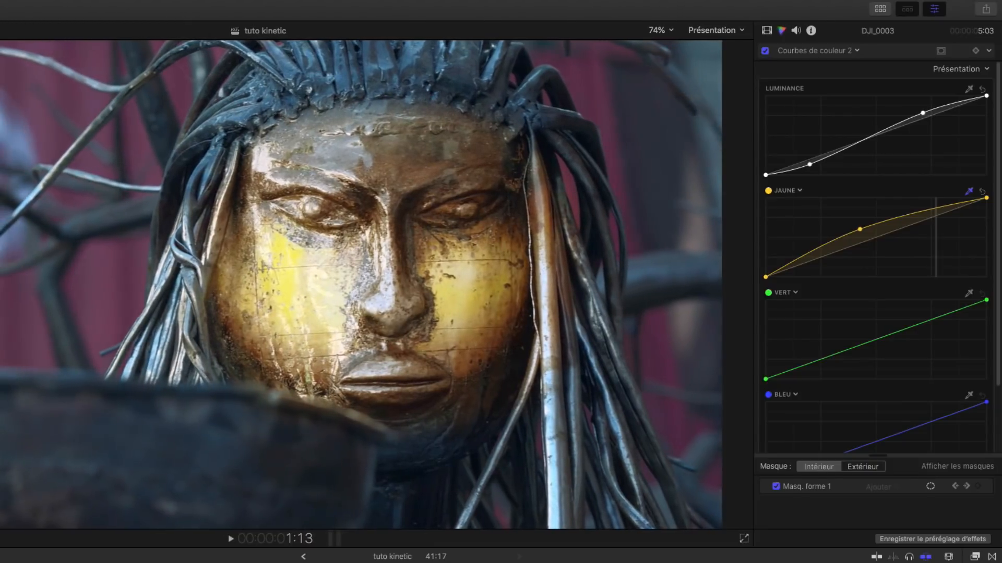
key(space)
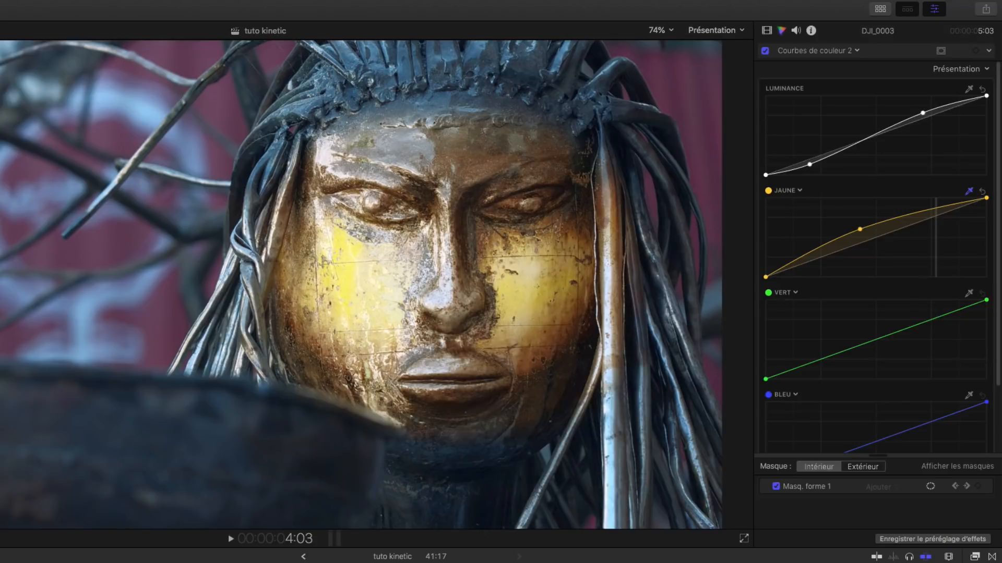
key(Left)
key(Left)
key(Left)
key(Left)
key(Left)
key(Left)
key(Left)
key(Left)
key(Left)
key(Left)
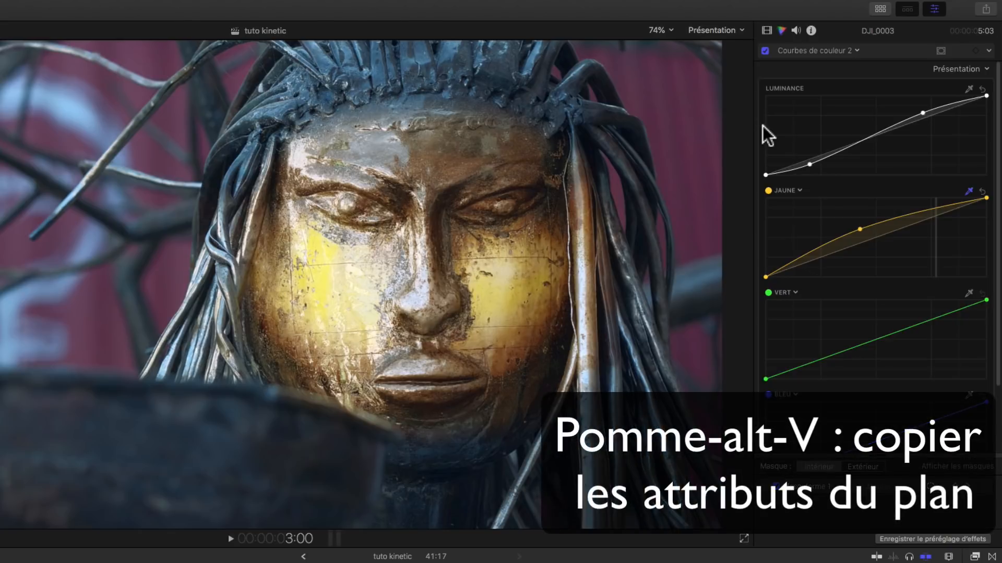
- Paste the DJI_0003 clip's copied attributes back onto the same clip, with Courbes de couleur 2 as the only effect included
key(super+shift+v)
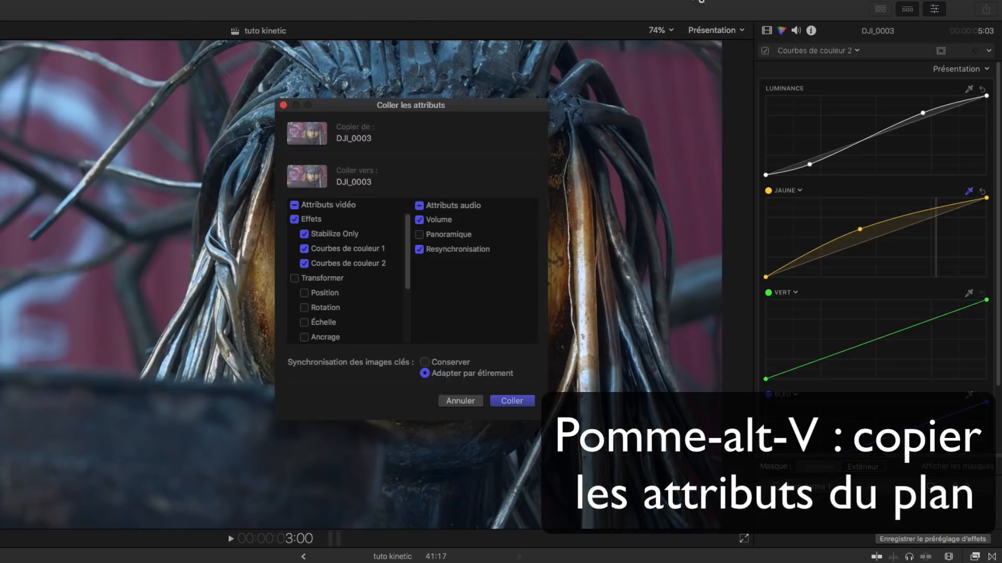
click(304, 249)
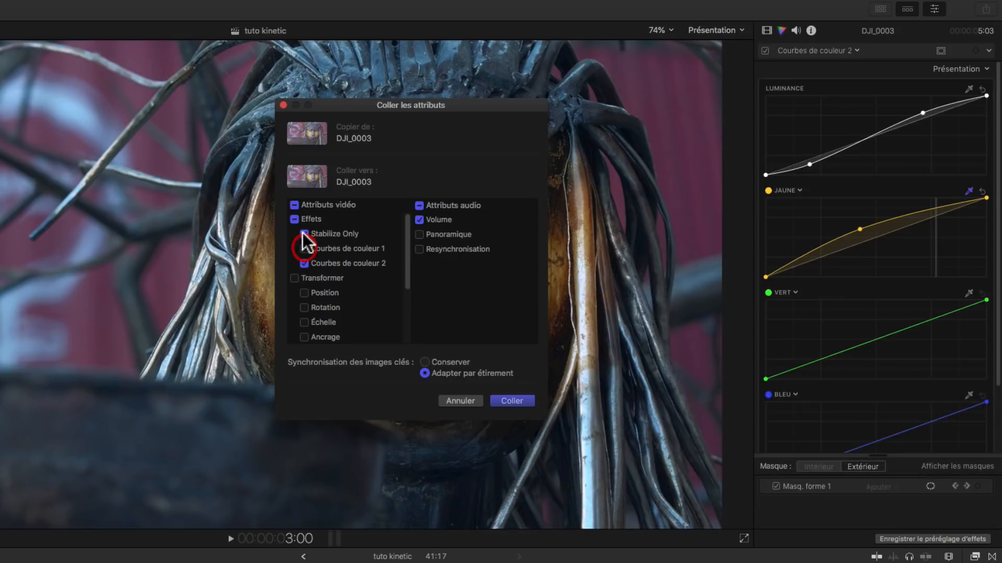
click(304, 233)
click(511, 401)
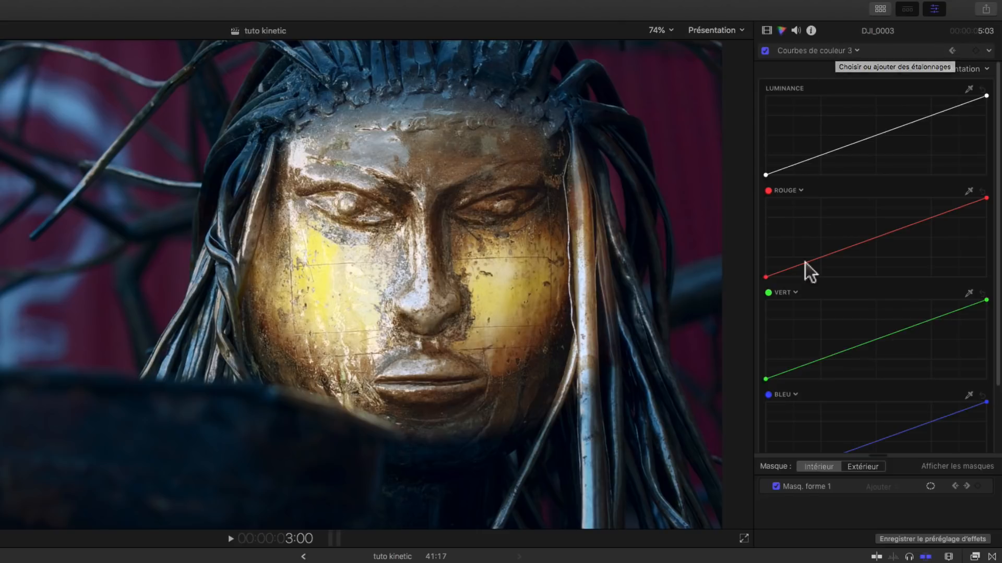
- Reset the luminance curve outside the mask in Courbes de couleur 3, and return to the inside of the mask
click(861, 467)
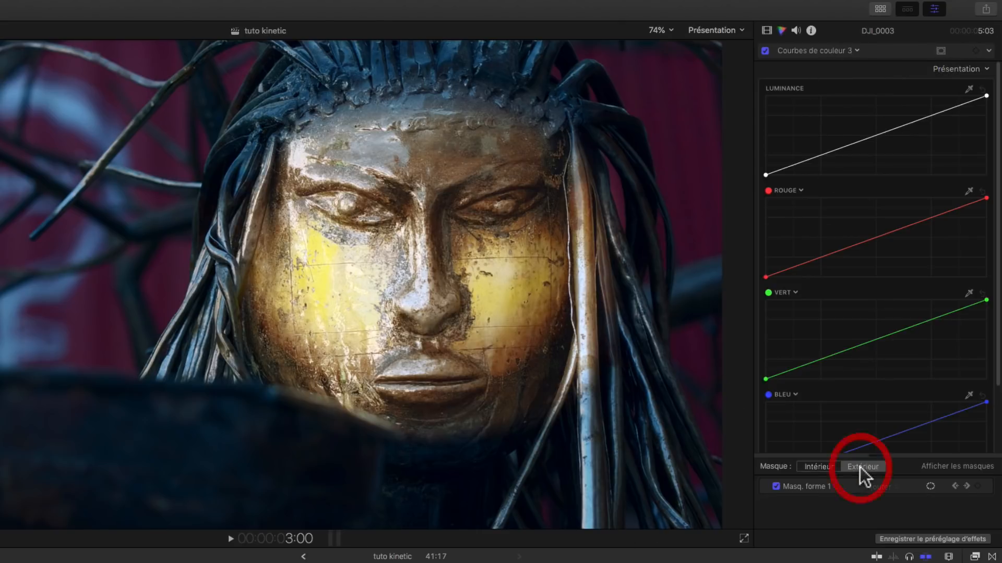
click(981, 89)
click(816, 467)
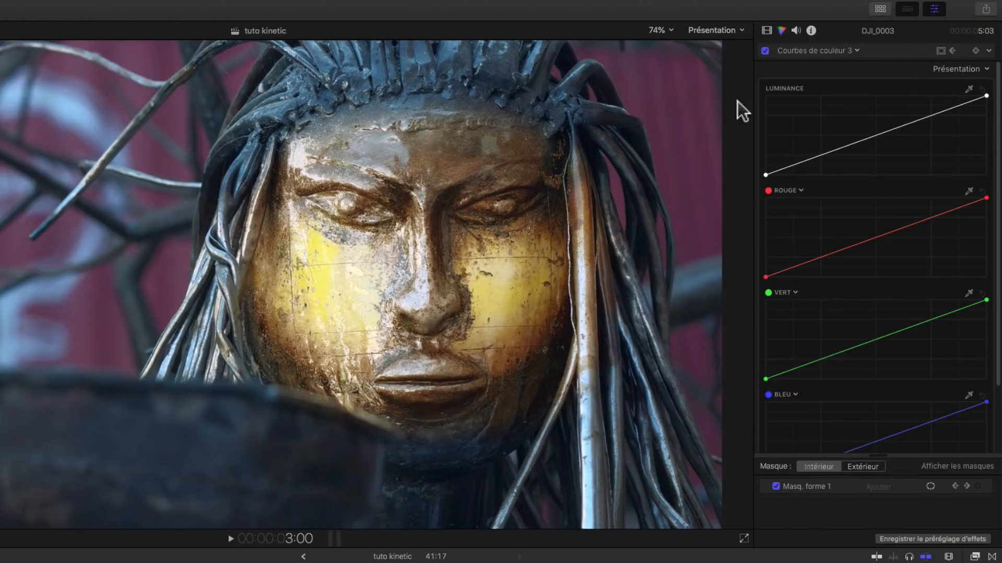
- Check the curves of Courbes de couleur 2 and return to Courbes de couleur 3
click(796, 50)
click(805, 83)
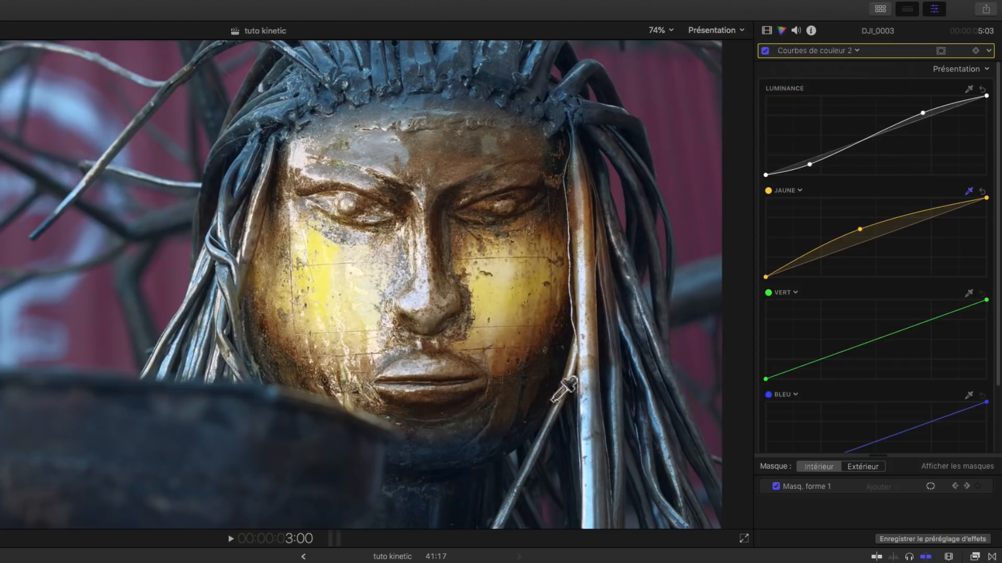
click(852, 50)
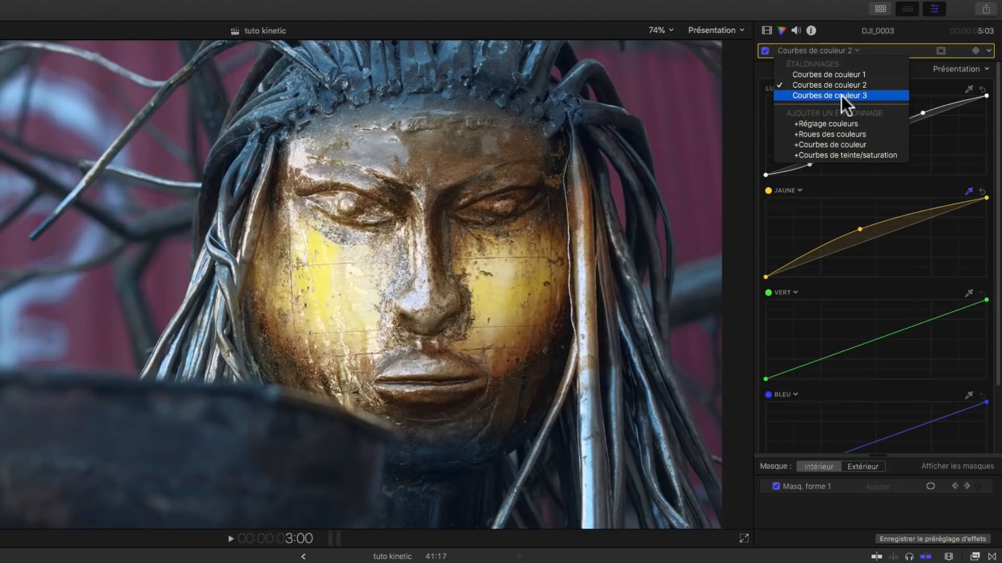
click(841, 95)
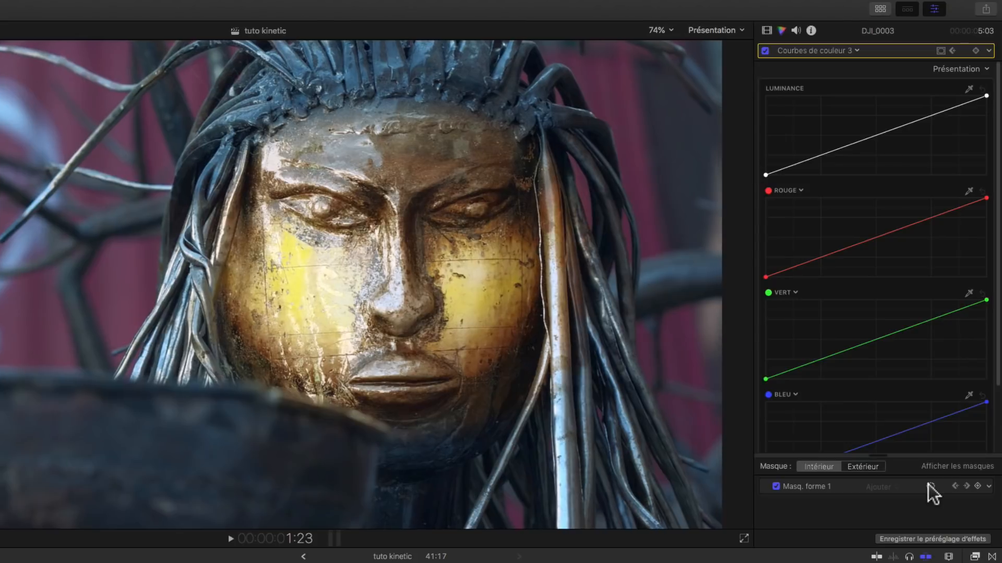
- Display the shape mask's outline and raise the red curve's midtones inside the mask to warm the face
click(929, 487)
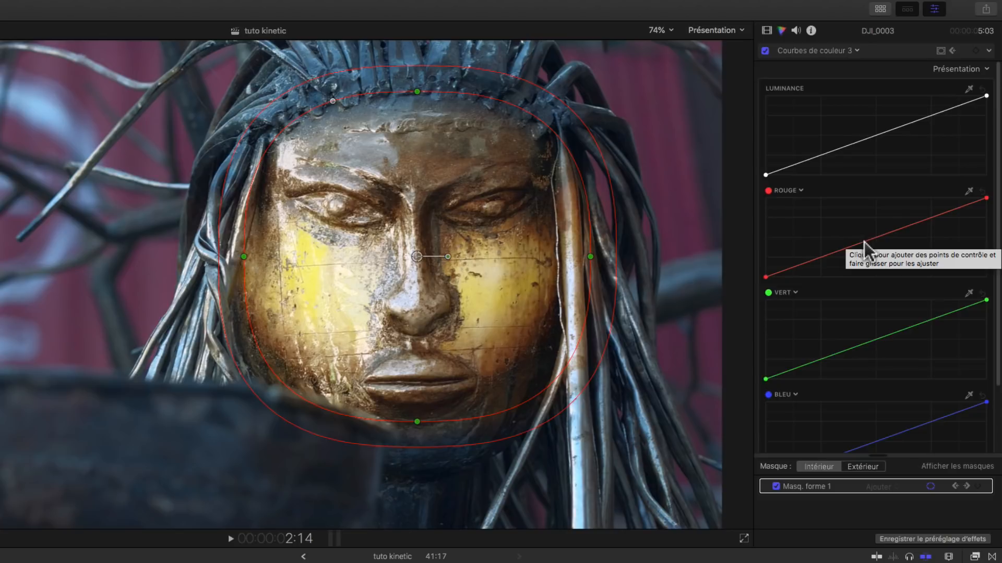
drag(863, 242, 860, 231)
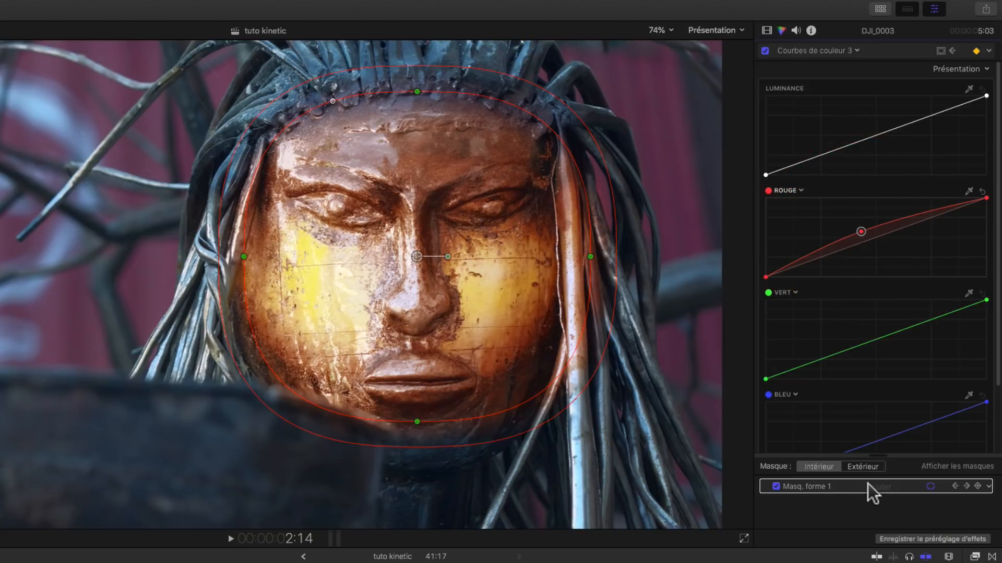
- Outside the mask, lower the red curve's midpoint and pull down the upper end points of the red, green and blue curves
click(863, 467)
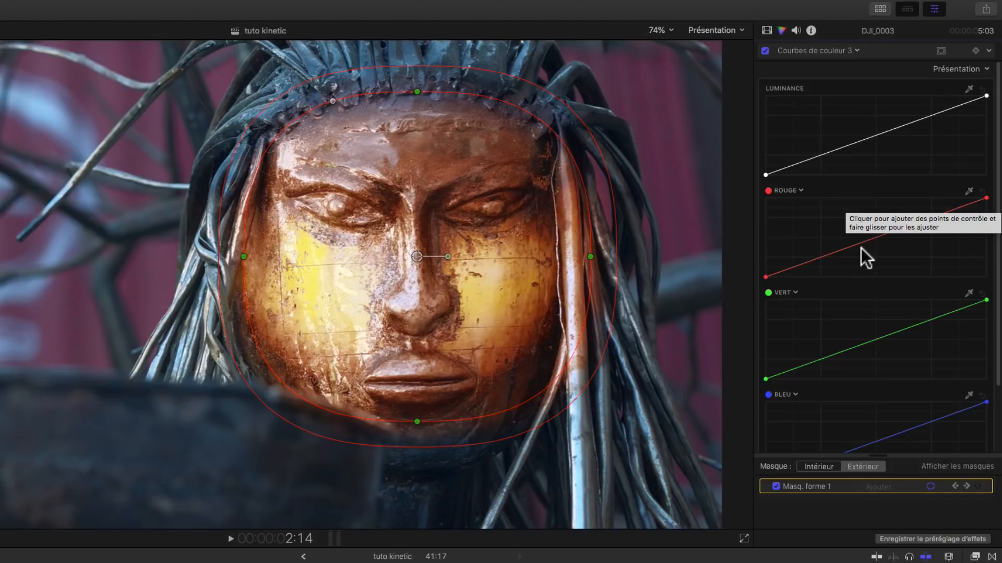
drag(859, 243, 863, 253)
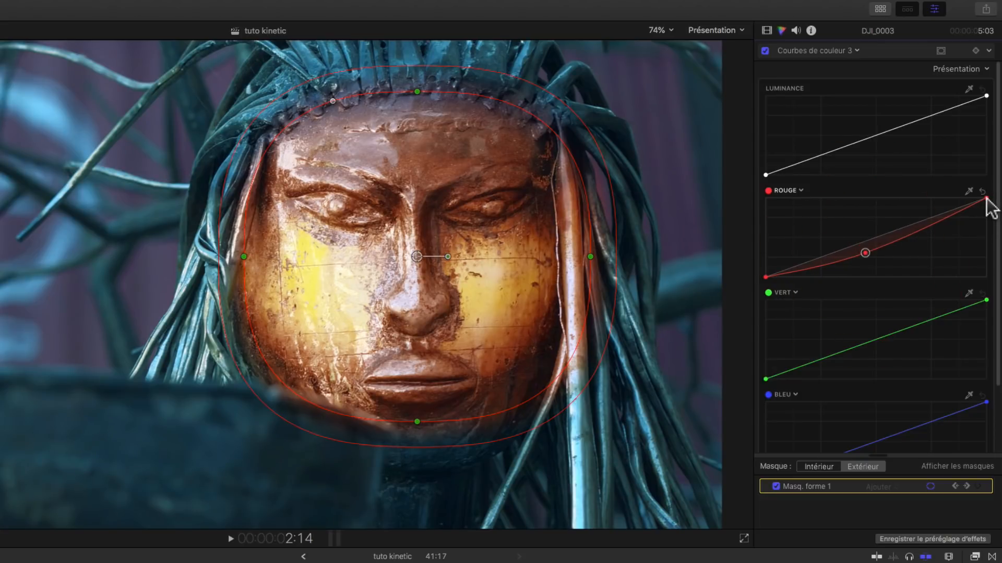
drag(985, 199, 985, 224)
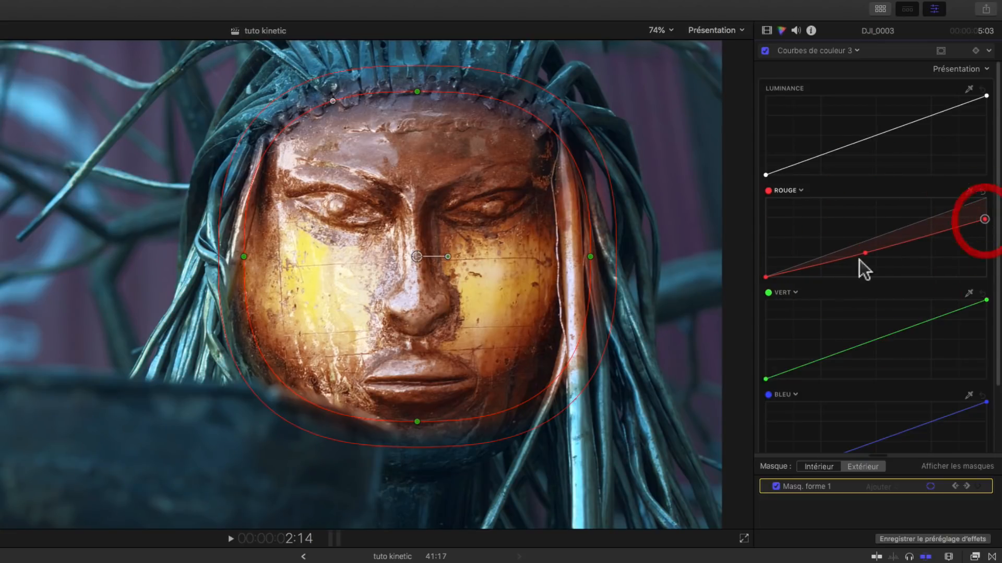
drag(986, 301, 986, 310)
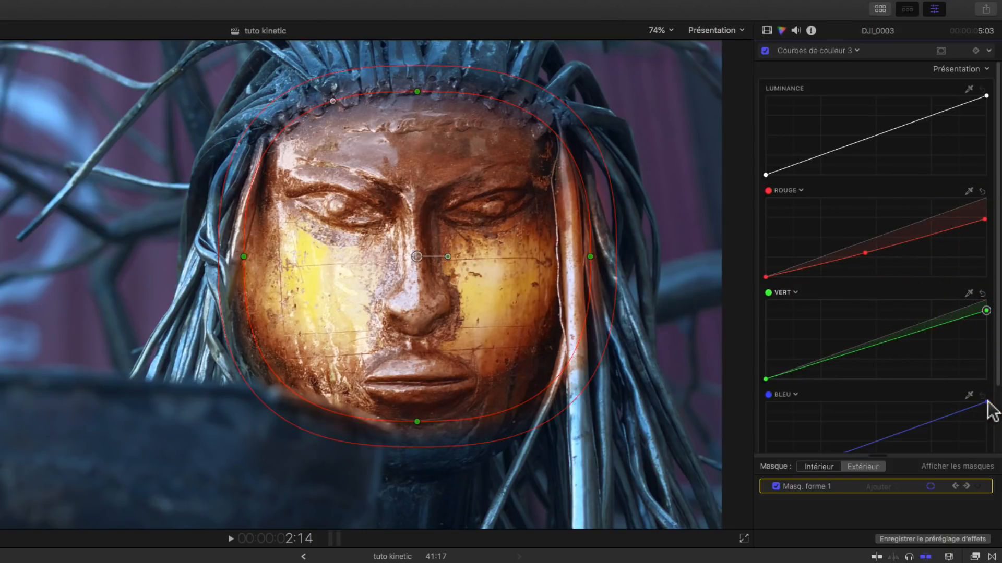
mouse_move(986, 402)
mouse_down()
mouse_move(986, 436)
mouse_move(984, 420)
mouse_up()
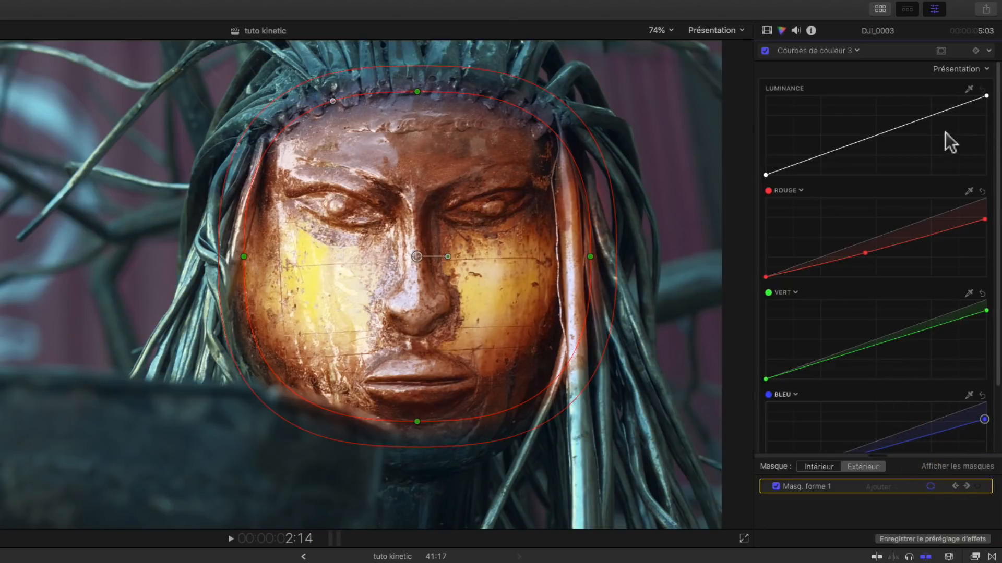
- Slightly lower the luminance midtones outside the mask, and reshape the red curve with a lower midpoint and a higher end point
drag(867, 139, 870, 141)
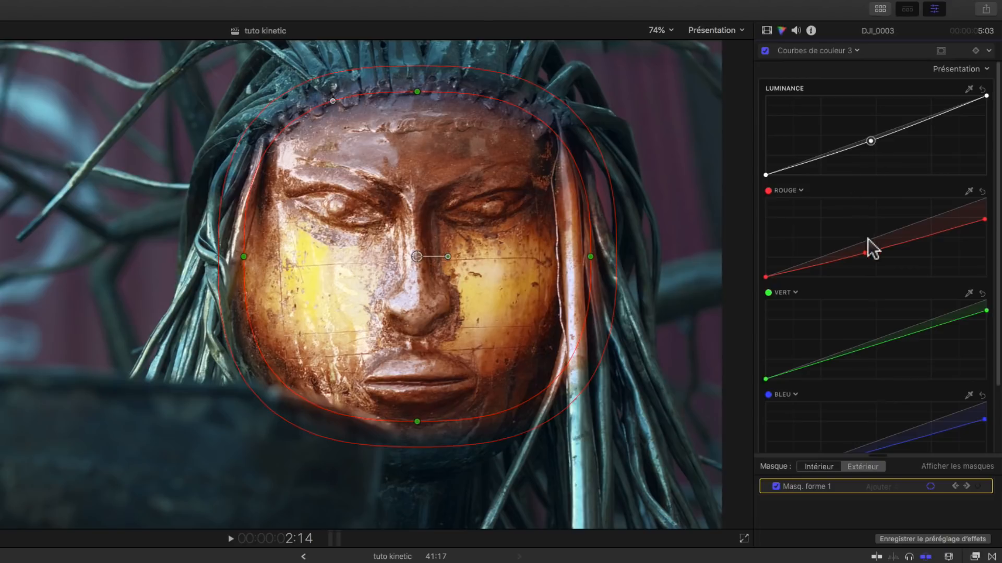
drag(865, 252, 868, 258)
drag(985, 220, 984, 211)
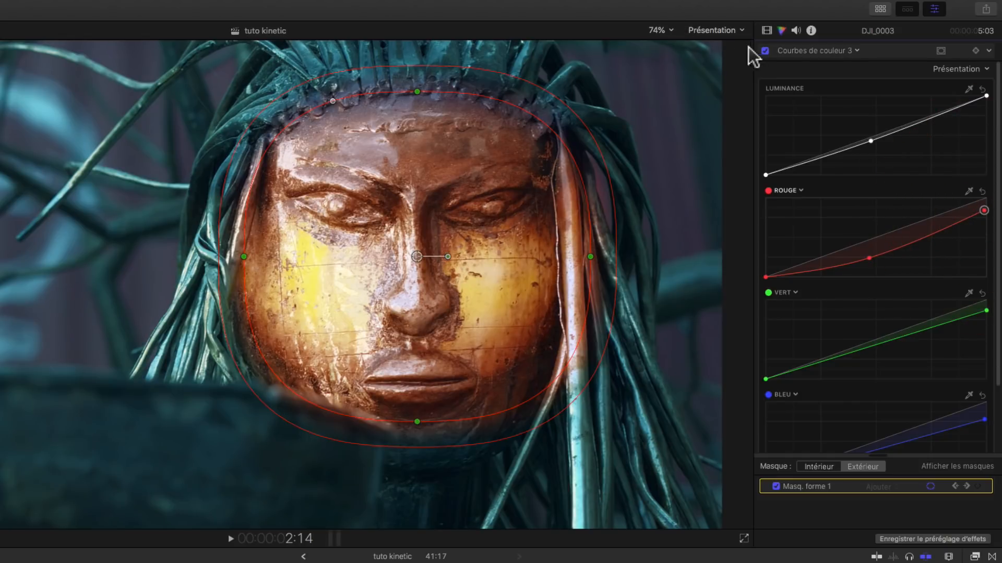
- Turn Courbes de couleur 3 off and on to compare the grade, and scrub through the clip to 2:23
click(765, 51)
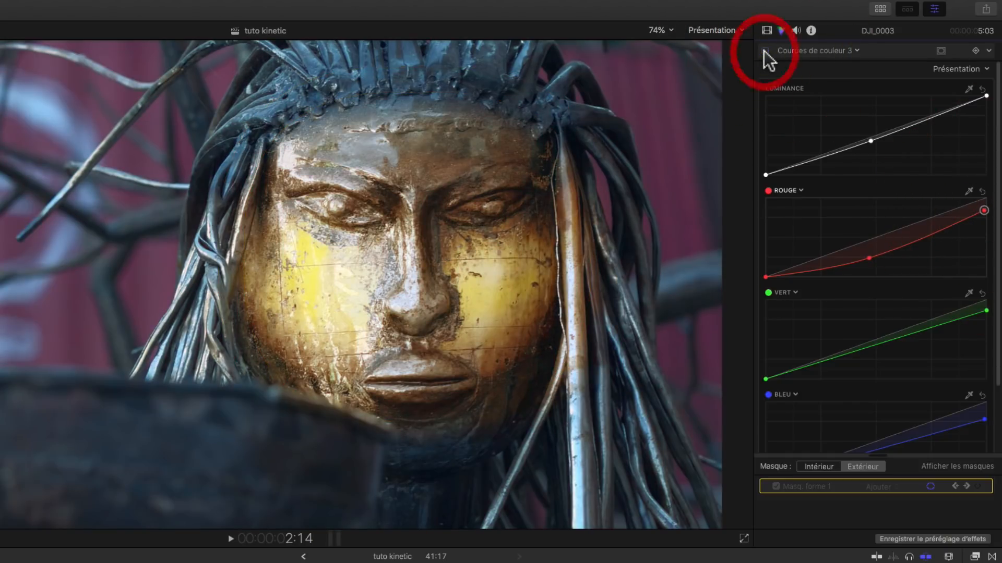
click(764, 50)
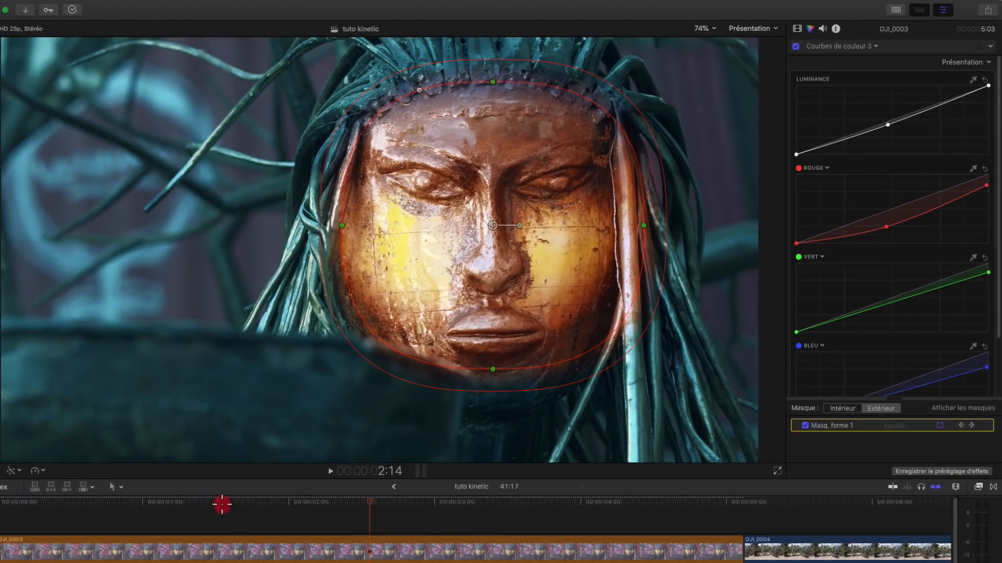
drag(79, 502, 427, 548)
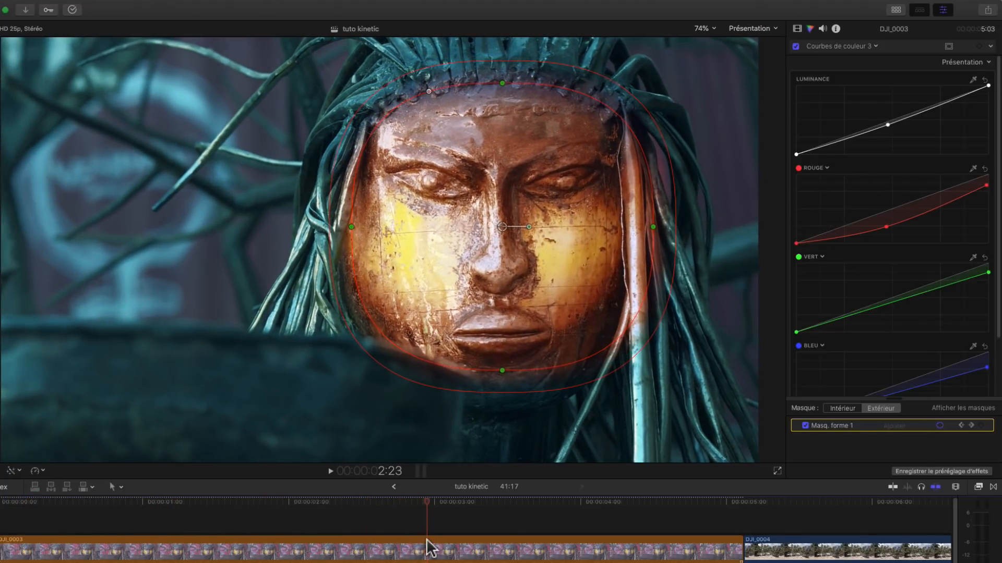
- Inside the mask, adjust the red curve's midpoint and add a luminance S-curve with lowered shadows and raised highlights
click(842, 408)
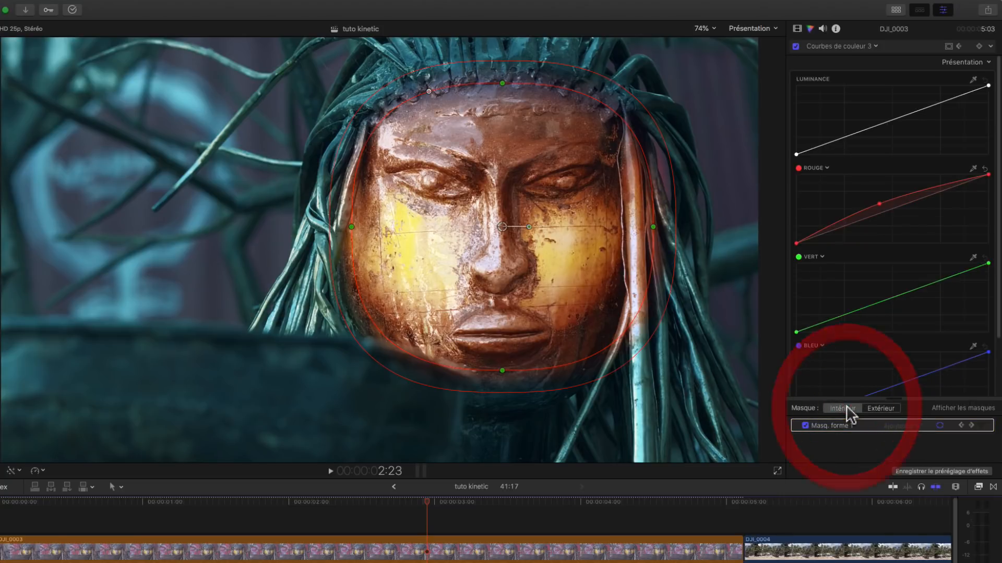
click(876, 201)
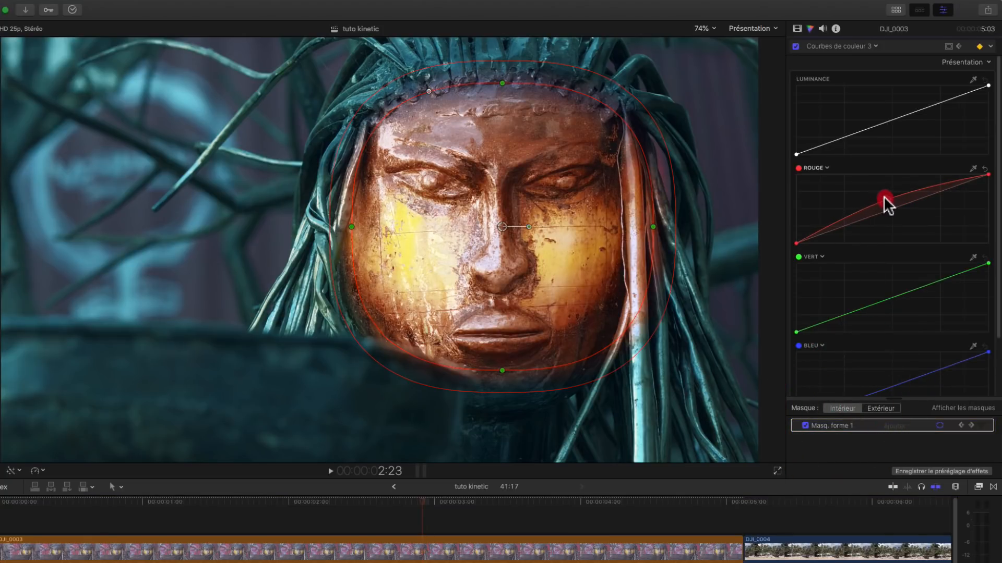
click(824, 147)
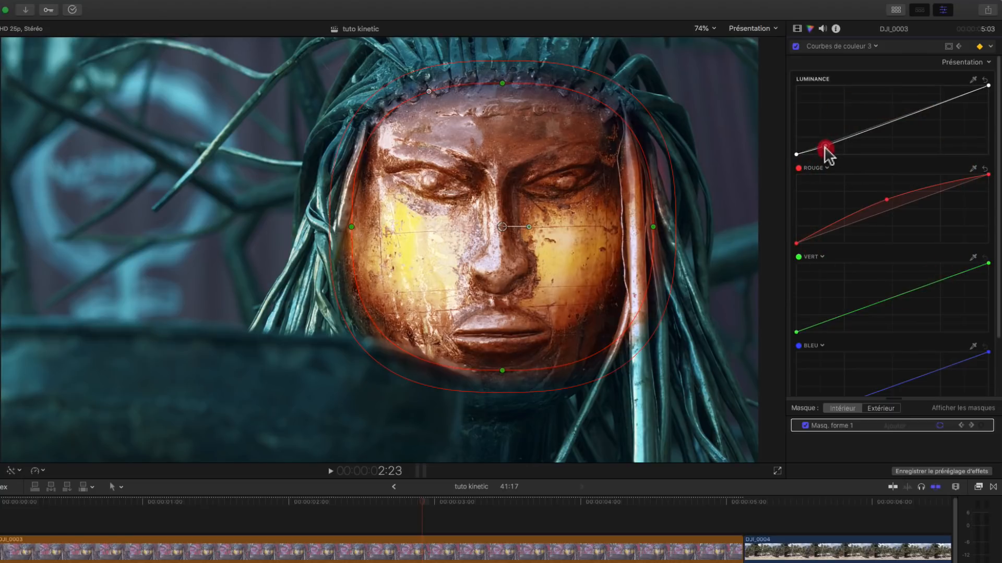
click(941, 99)
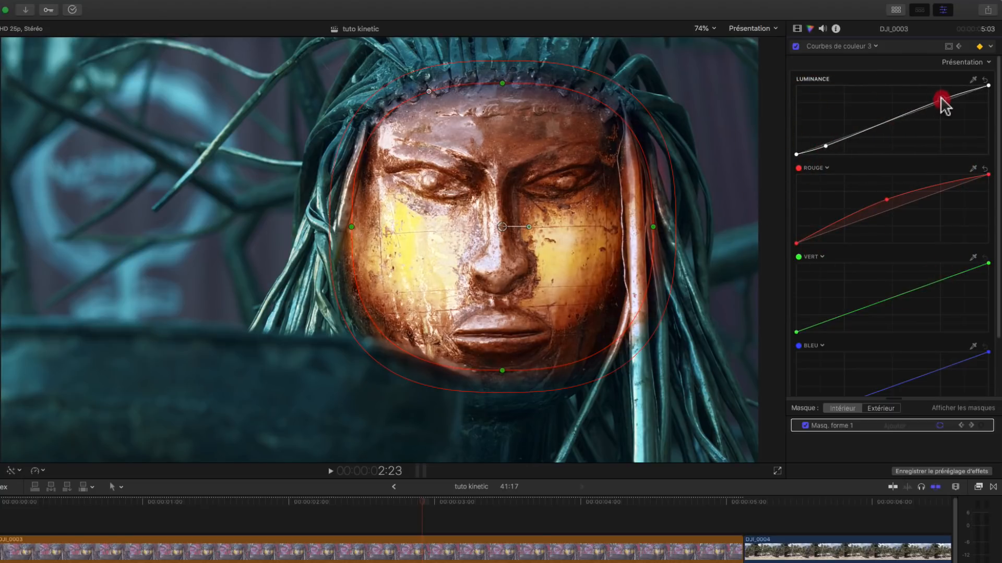
drag(942, 97, 942, 95)
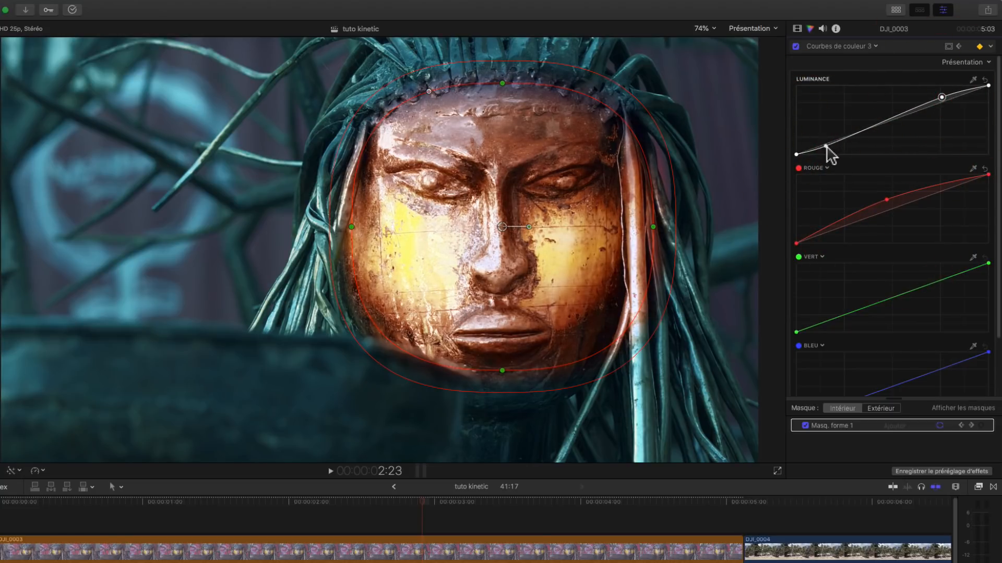
drag(826, 147, 826, 149)
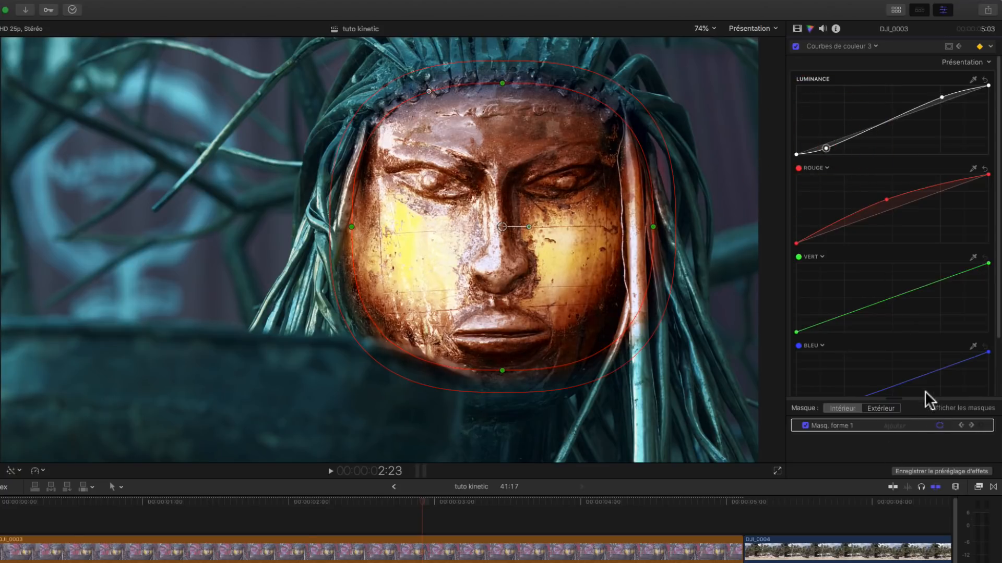
- Slightly lower the blue curve's midpoint inside the mask
scroll(923, 374, down, 3)
mouse_move(881, 324)
mouse_down()
mouse_move(878, 314)
mouse_move(885, 325)
mouse_up()
click(884, 326)
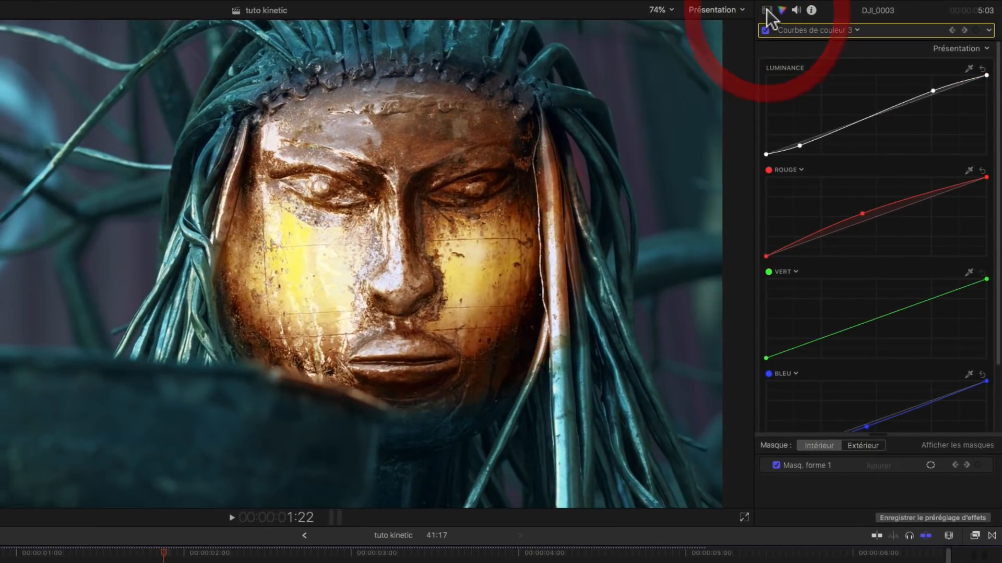
- Show the clip's video effects and switch them all off and on to compare the original with the grade
click(766, 9)
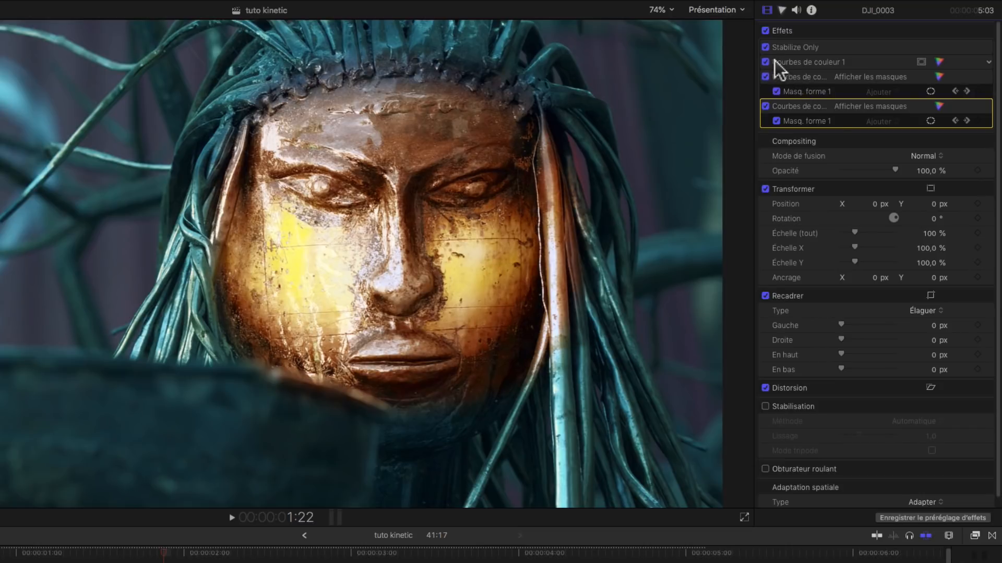
click(765, 30)
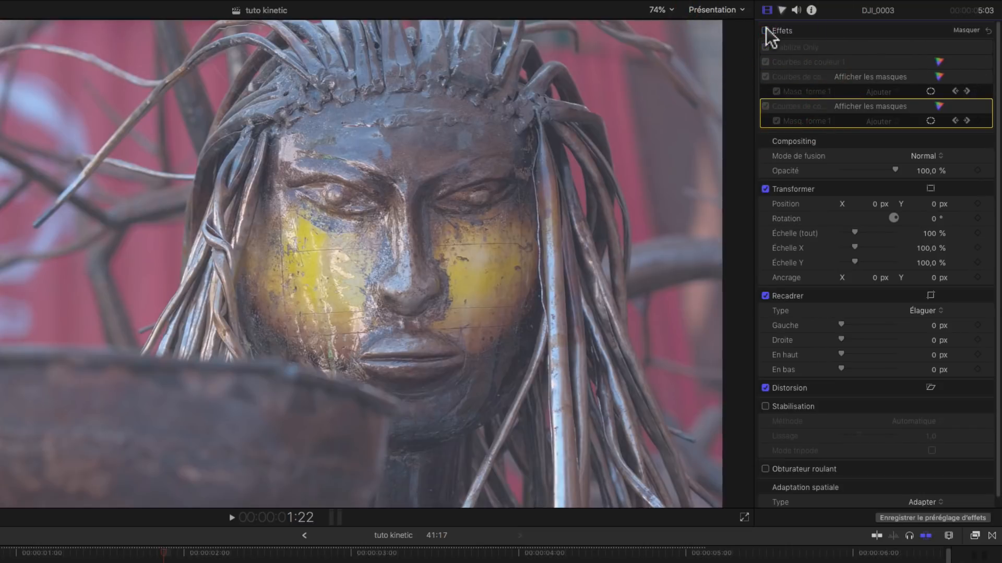
click(765, 31)
- Disable the three colour curve effects, re-enable them one by one, and scrub the clip to 1:02 to compare each stage
click(766, 106)
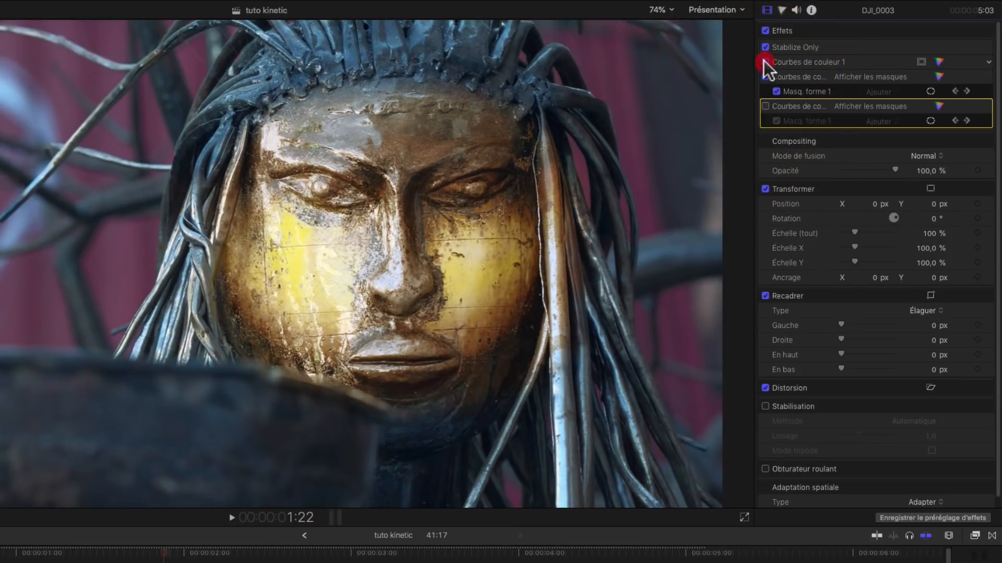
click(766, 61)
click(765, 77)
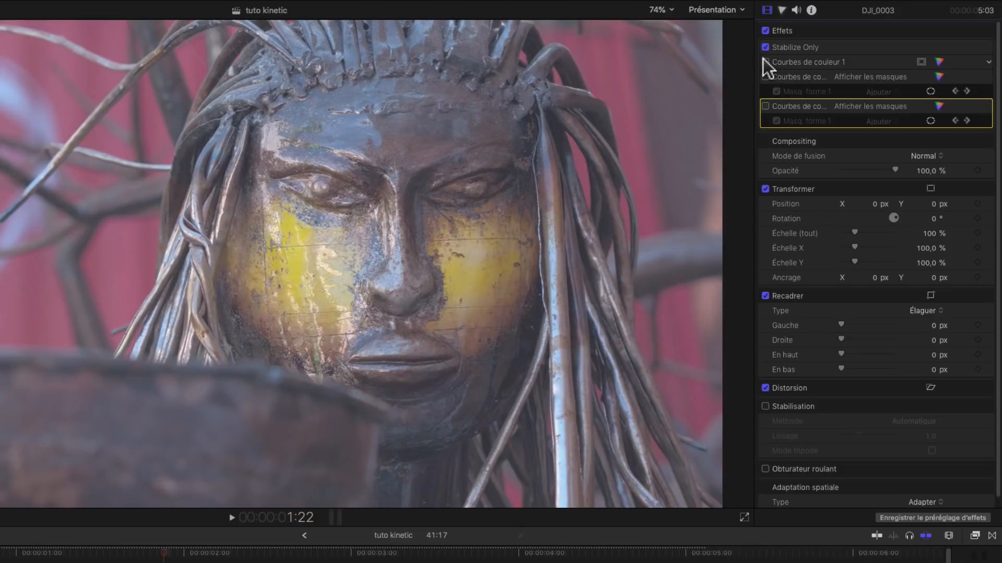
click(766, 62)
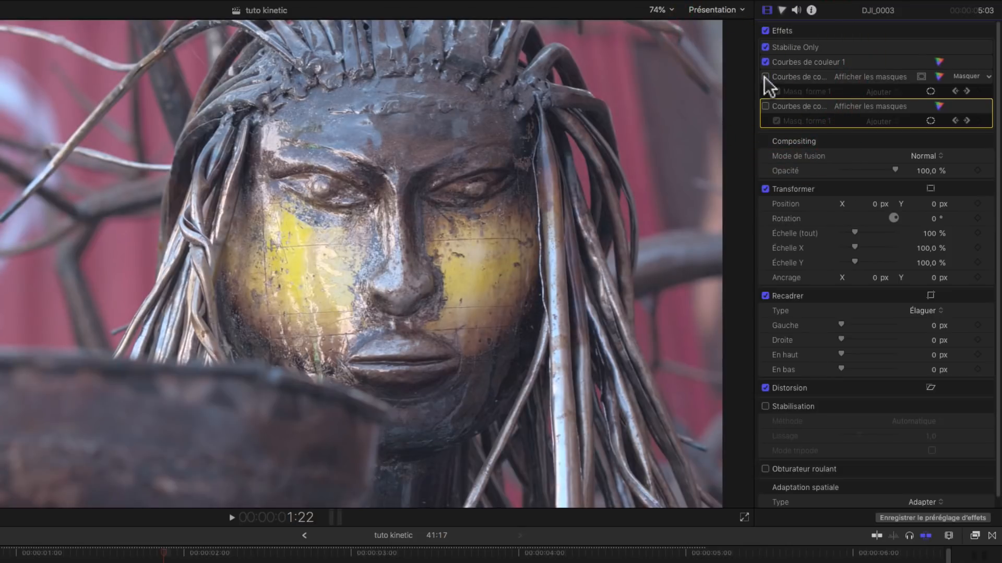
click(765, 77)
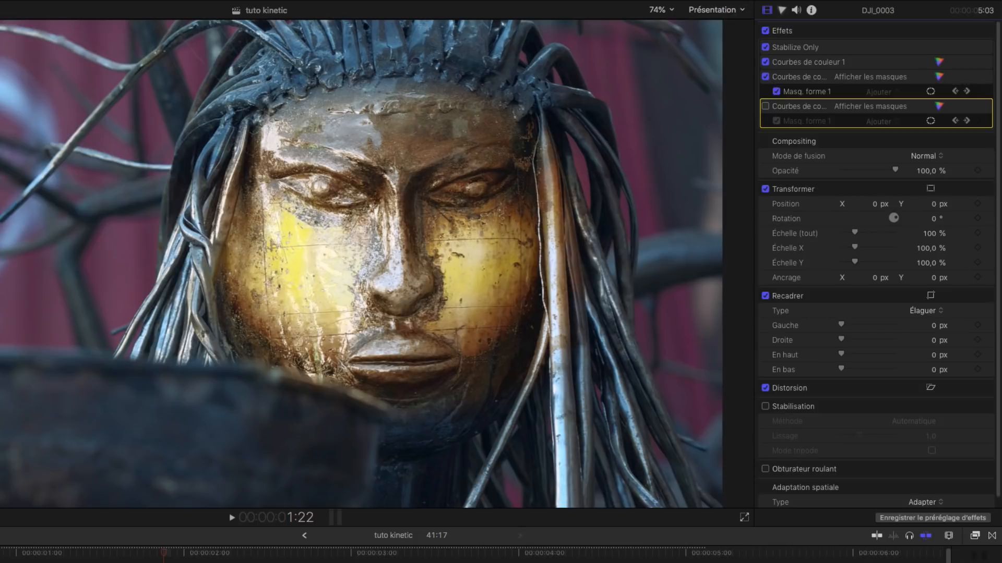
drag(0, 561, 55, 558)
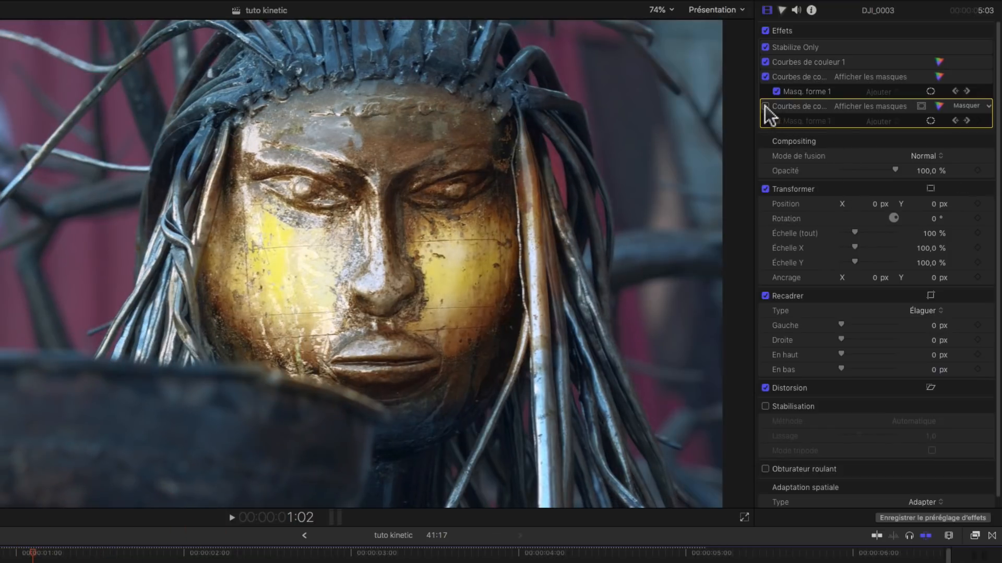
click(765, 106)
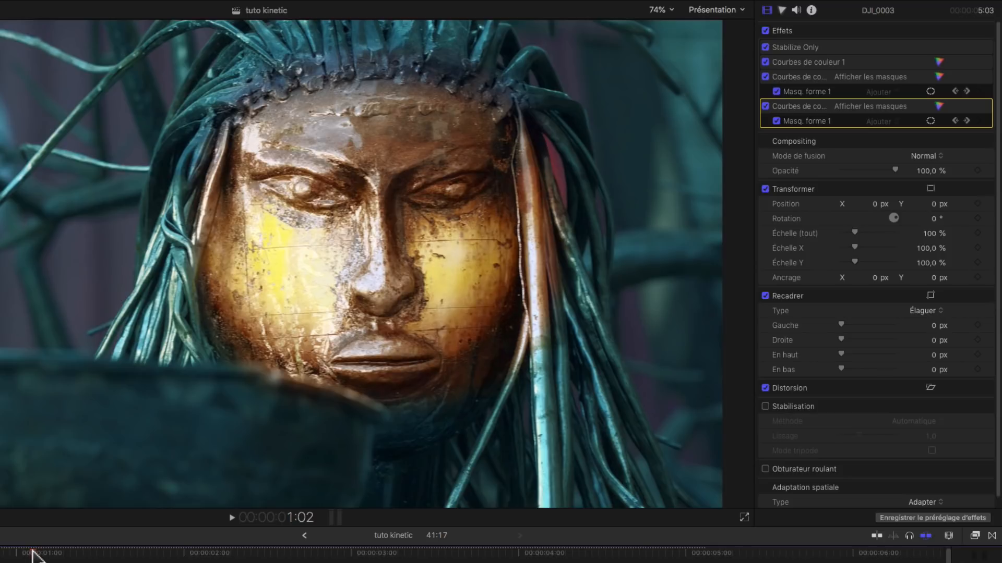
- Switch off all video effects on the DJI_0003 clip and play the ungraded footage from the start of the timeline
drag(33, 551, 322, 553)
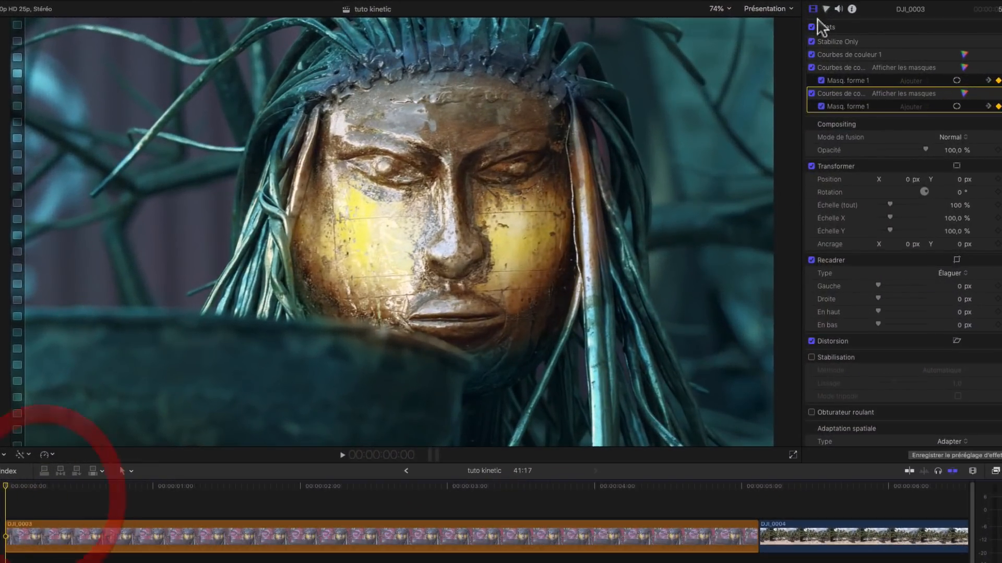
click(811, 26)
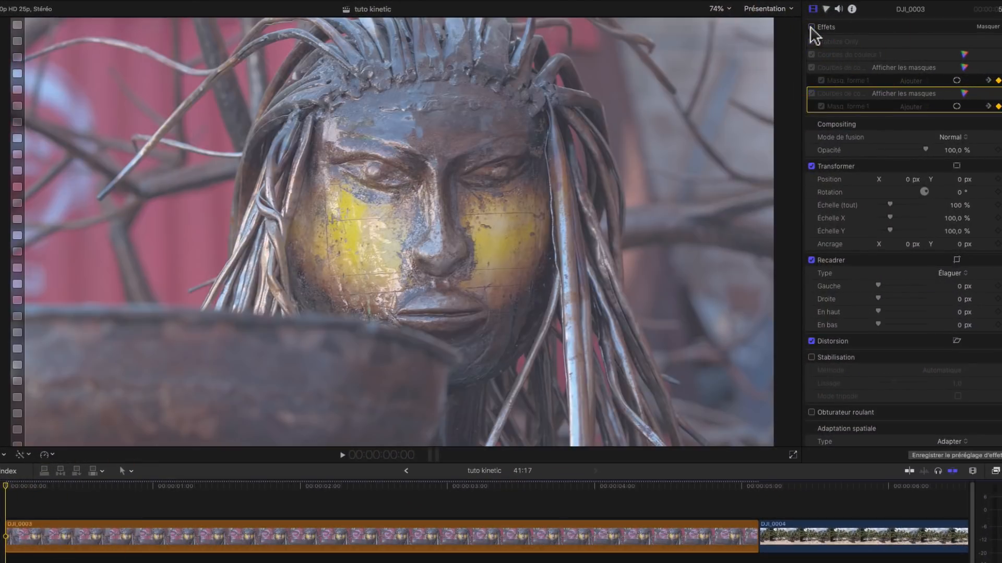
key(space)
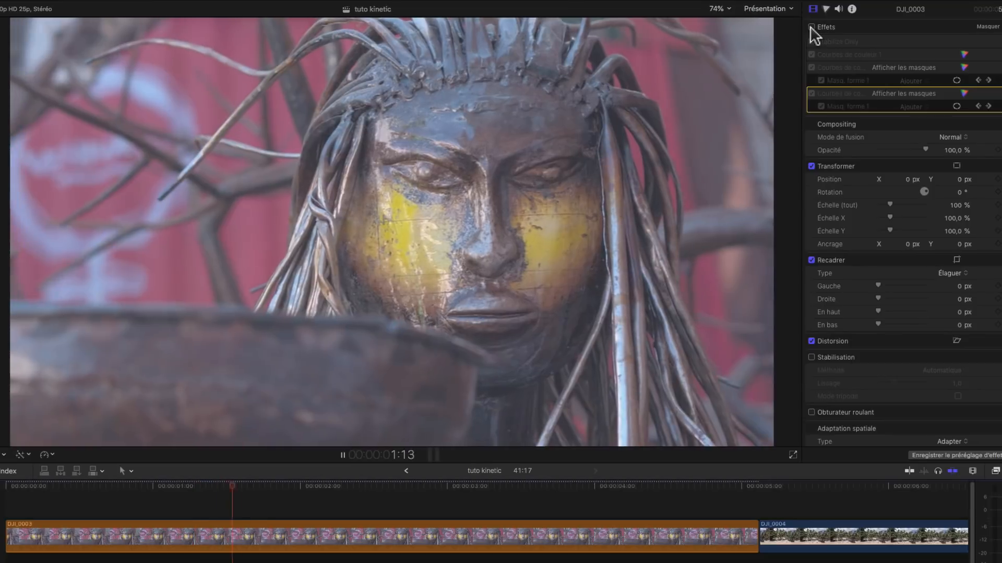
key(space)
- Switch the clip's video effects back on and play the graded DJI_0003 footage from the start of the timeline
click(811, 26)
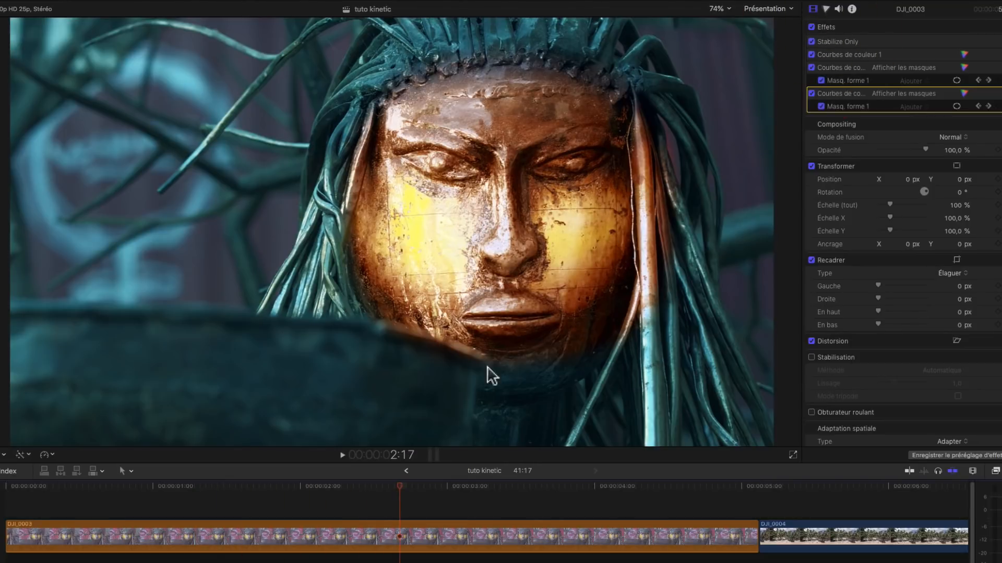
drag(396, 490, 8, 493)
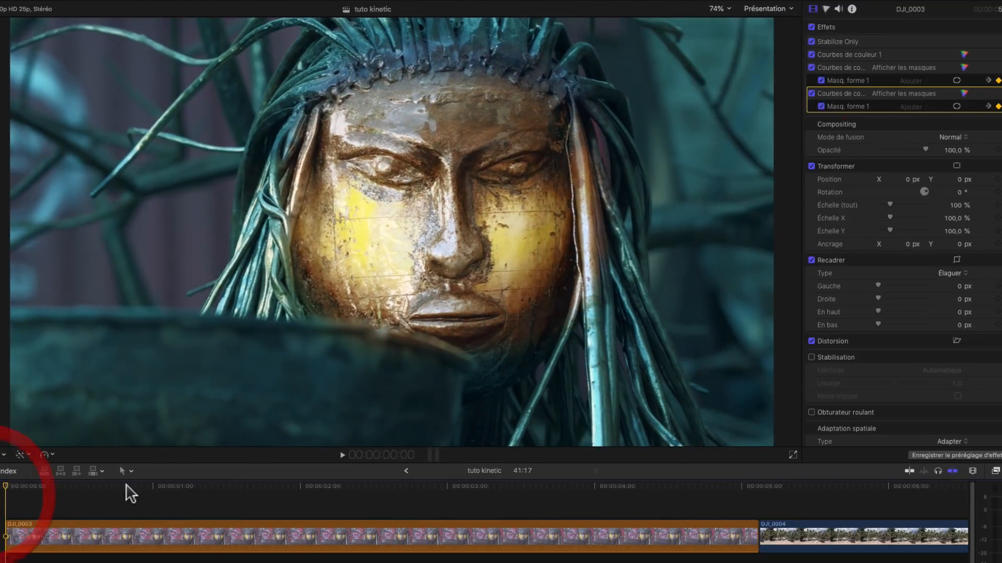
key(space)
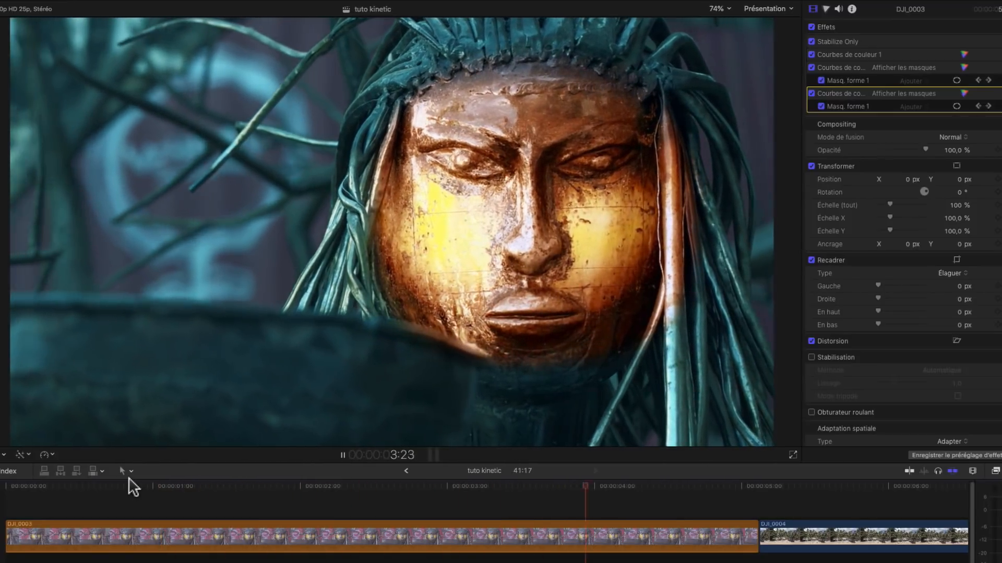
key(space)
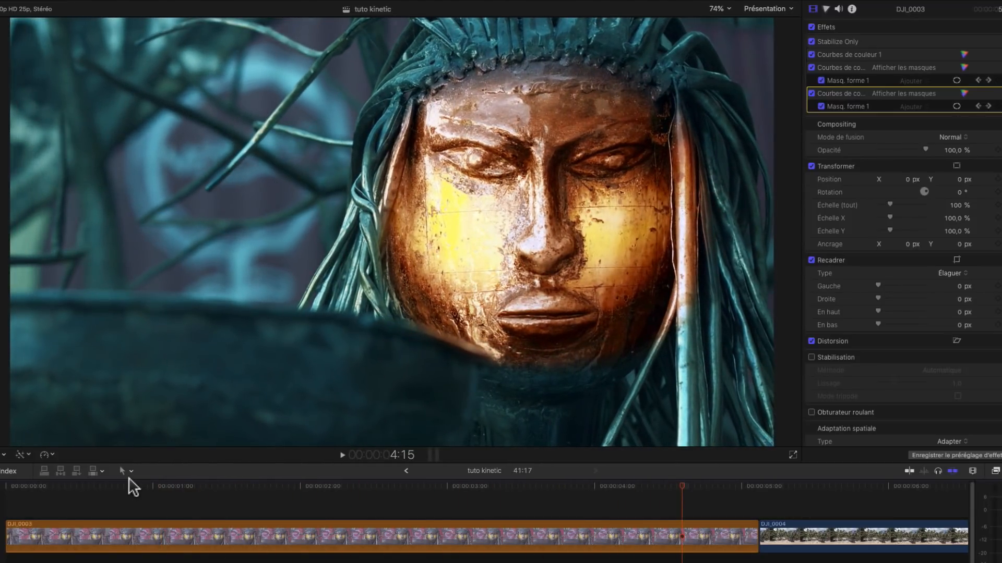